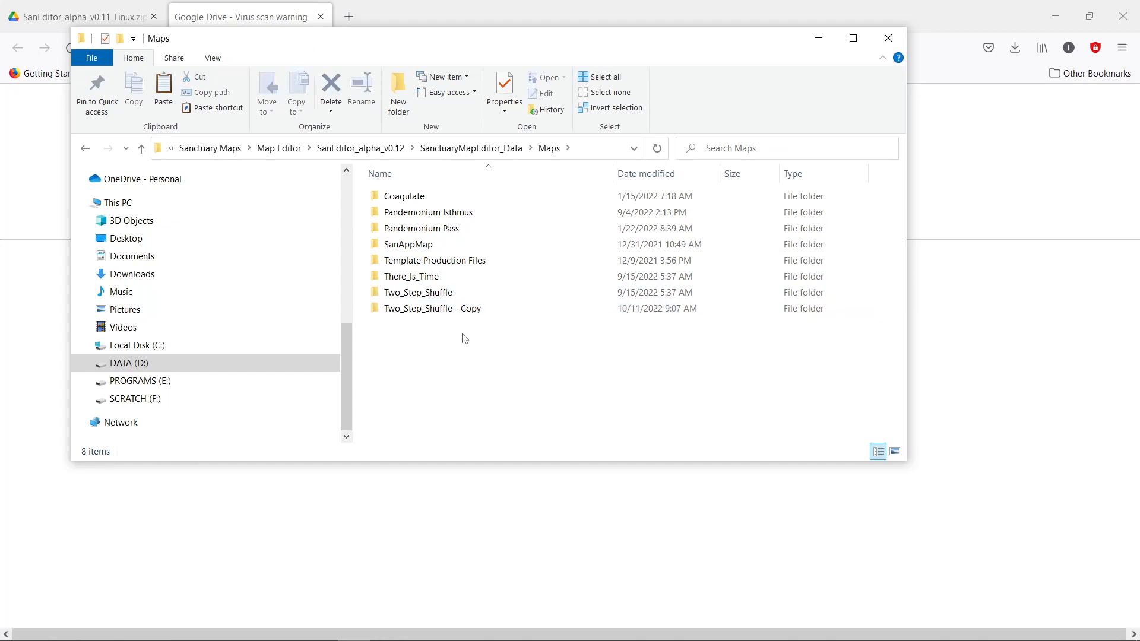
- Rename the "Two_Step_Shuffle - Copy" map folder as Test
click(458, 309)
click(455, 310)
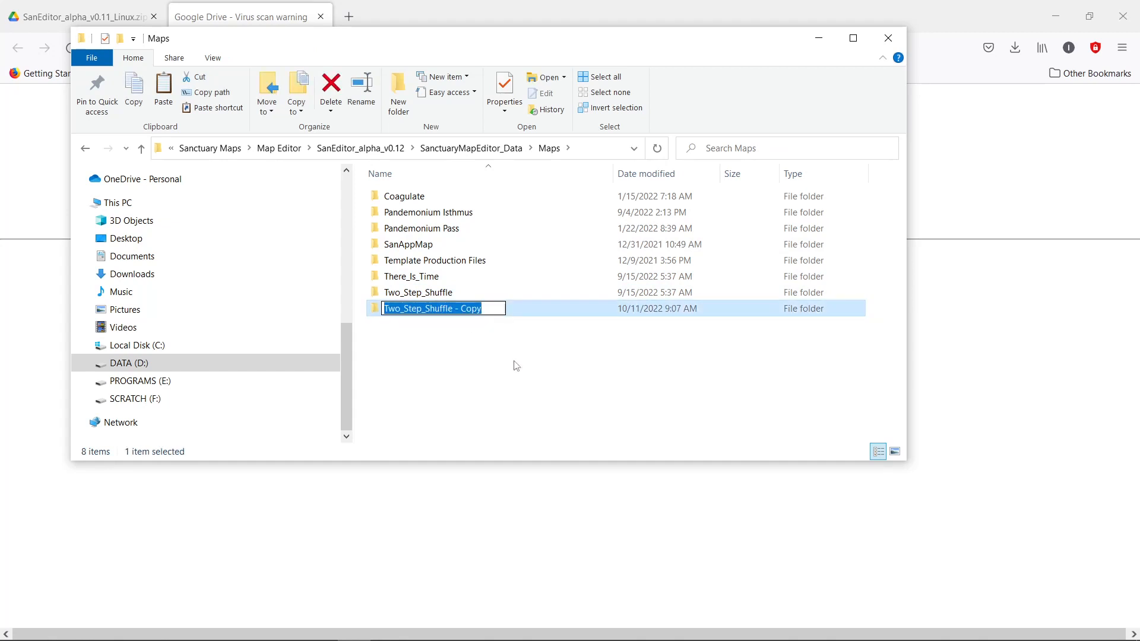
text(Test)
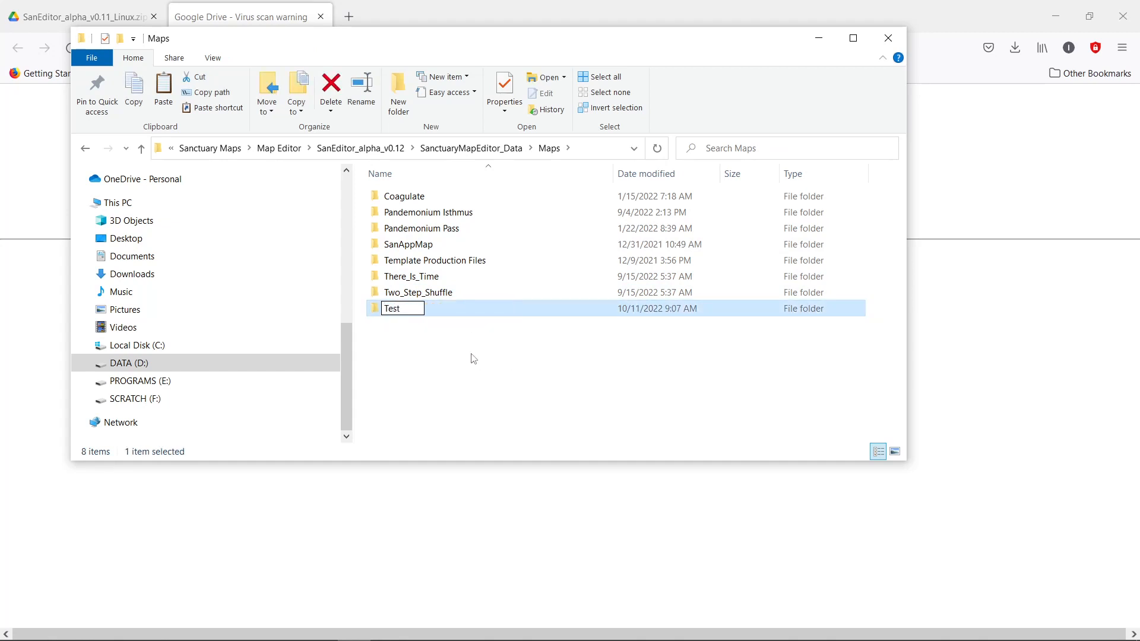
key(Return)
- In the Test folder, rename Two_Step_Shuffle.sanmap to Test.sanmap and delete the Desert and Flooded map files
double_click(401, 277)
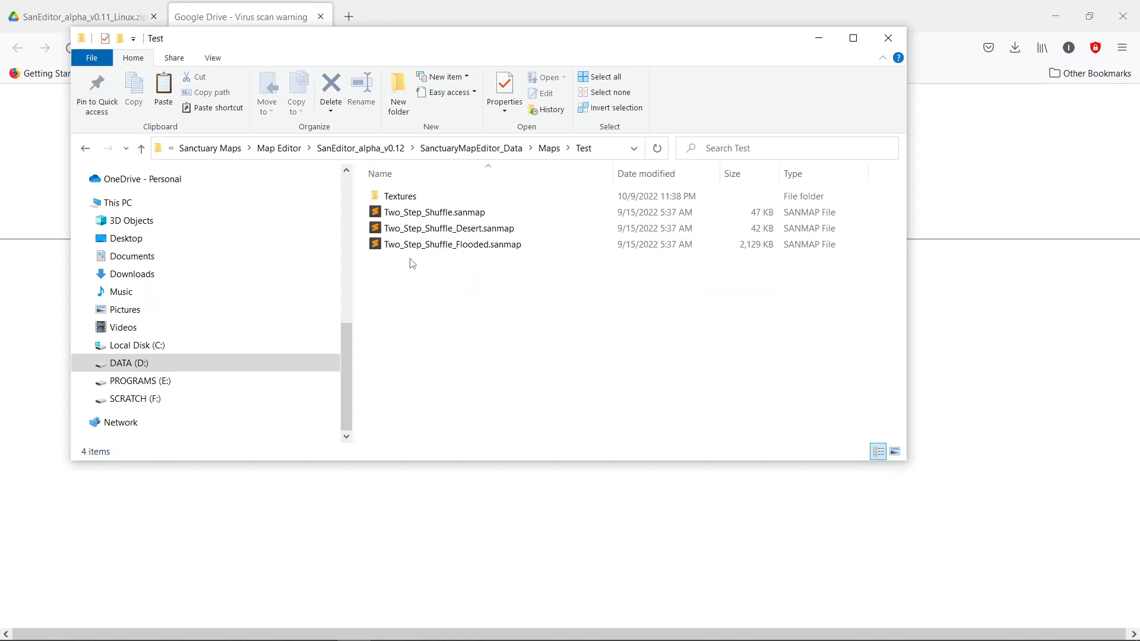
click(418, 214)
click(418, 219)
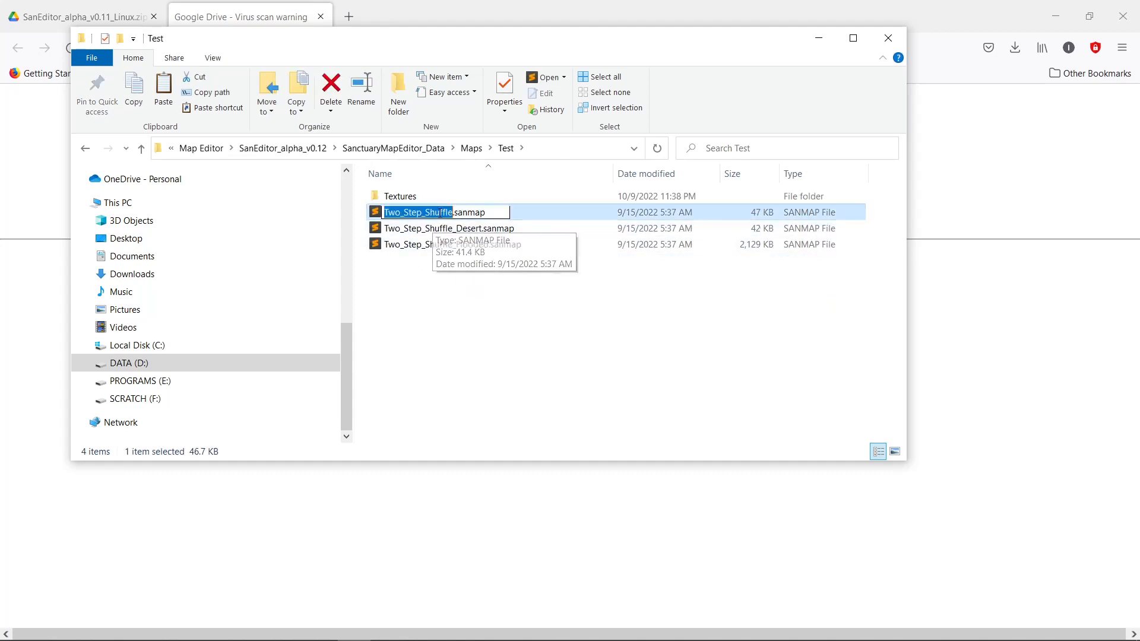
drag(453, 212, 376, 213)
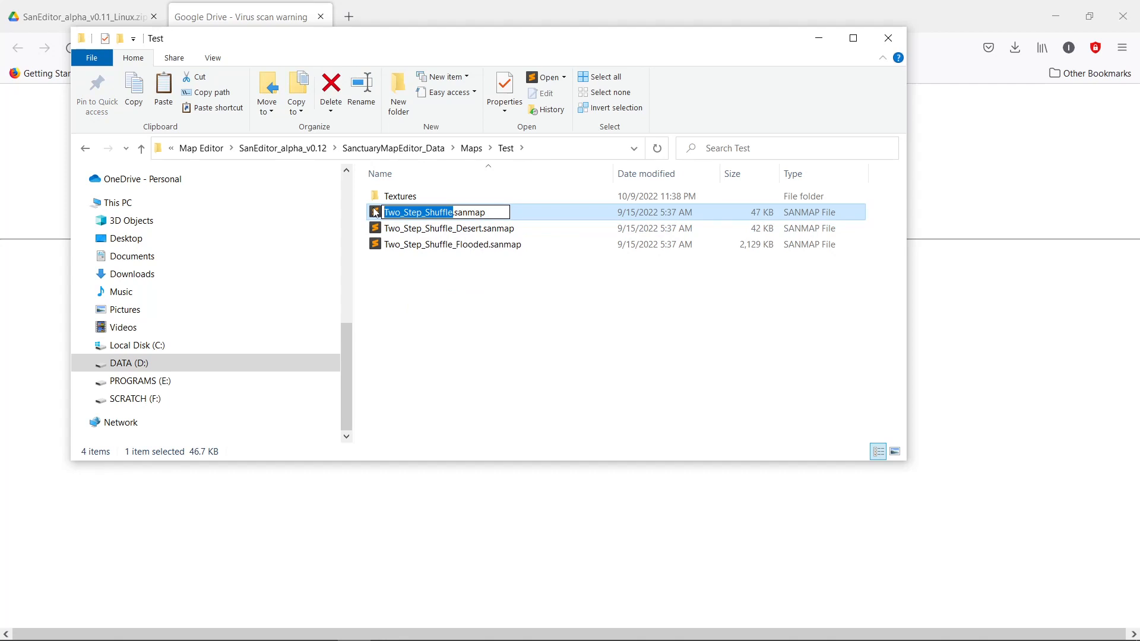
text(Test)
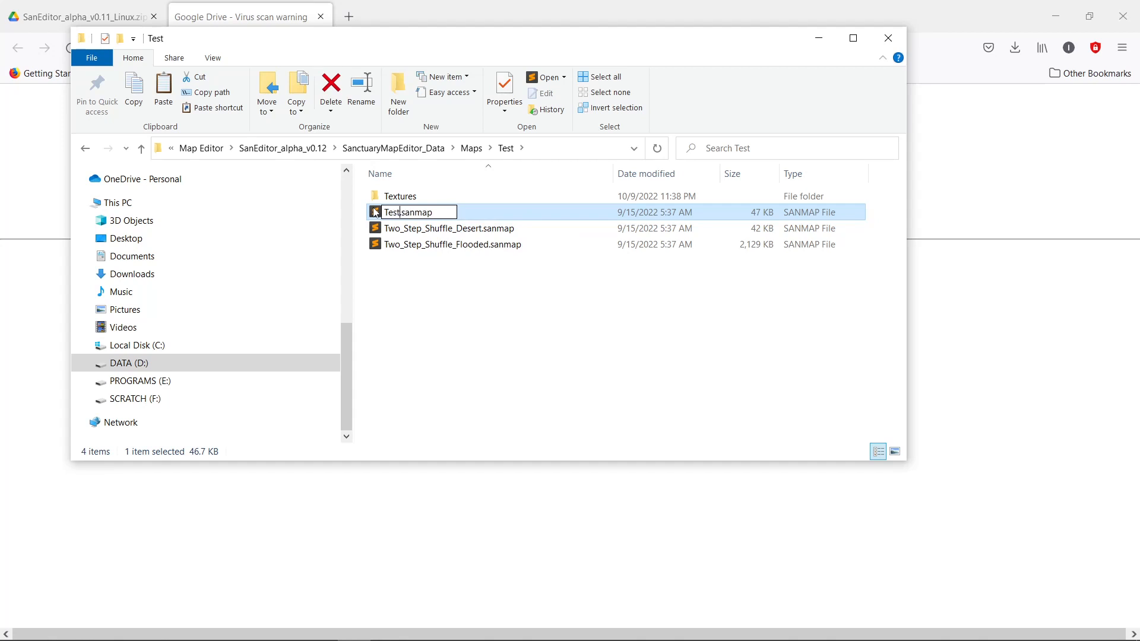
key(Return)
drag(475, 263, 460, 230)
key(Delete)
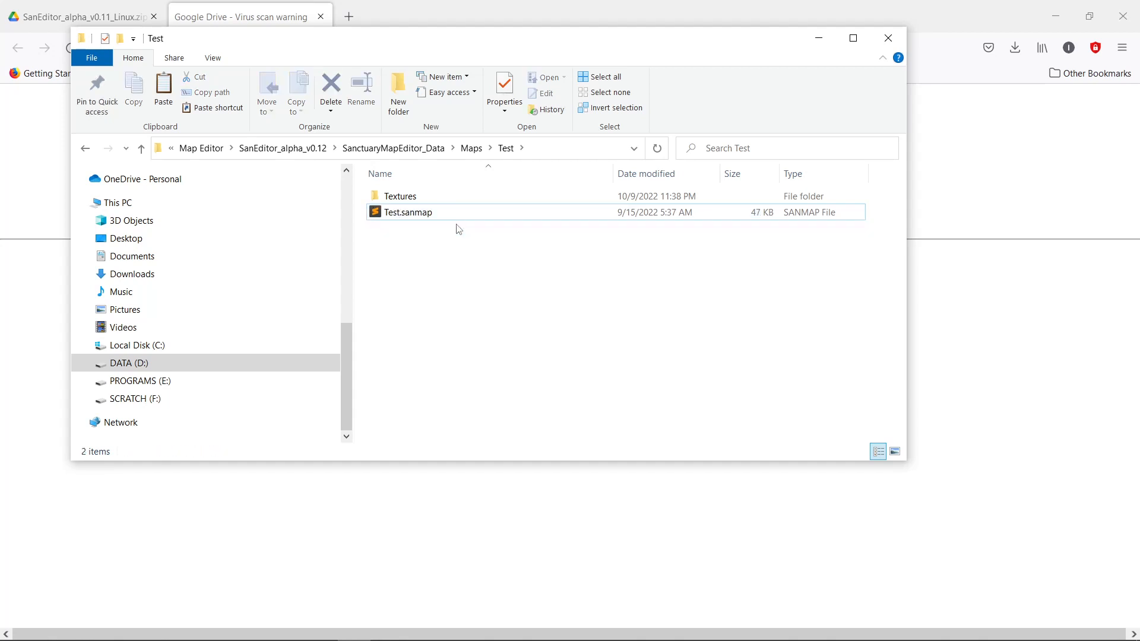
- Open Test.sanmap in Sublime Text and set the map's "name" value to Test
double_click(427, 214)
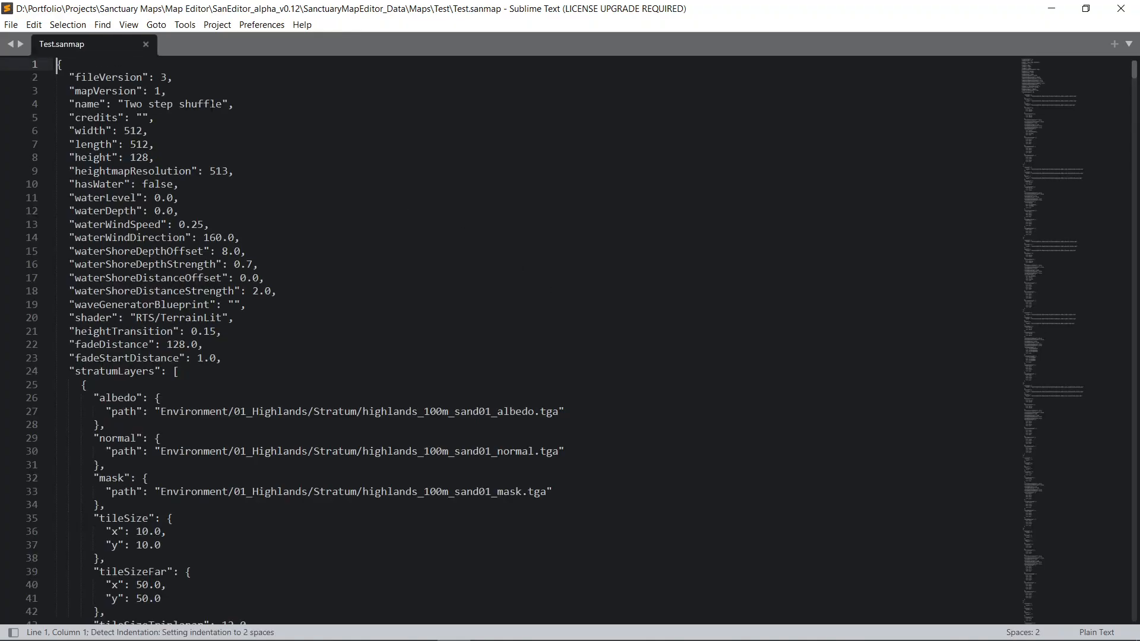
click(167, 89)
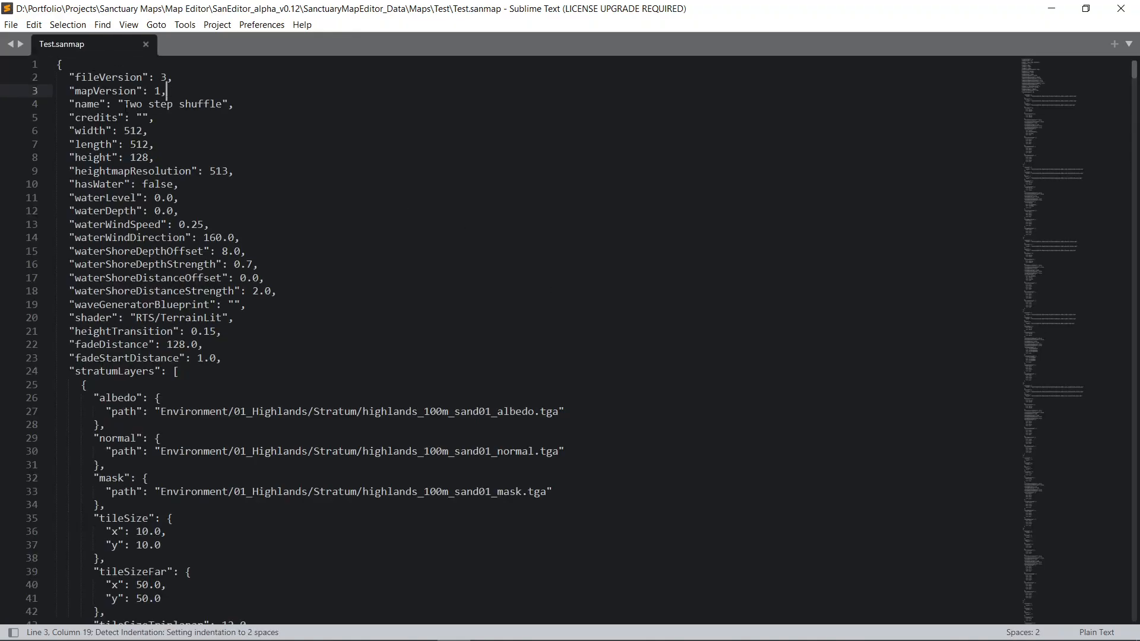
drag(123, 104, 226, 104)
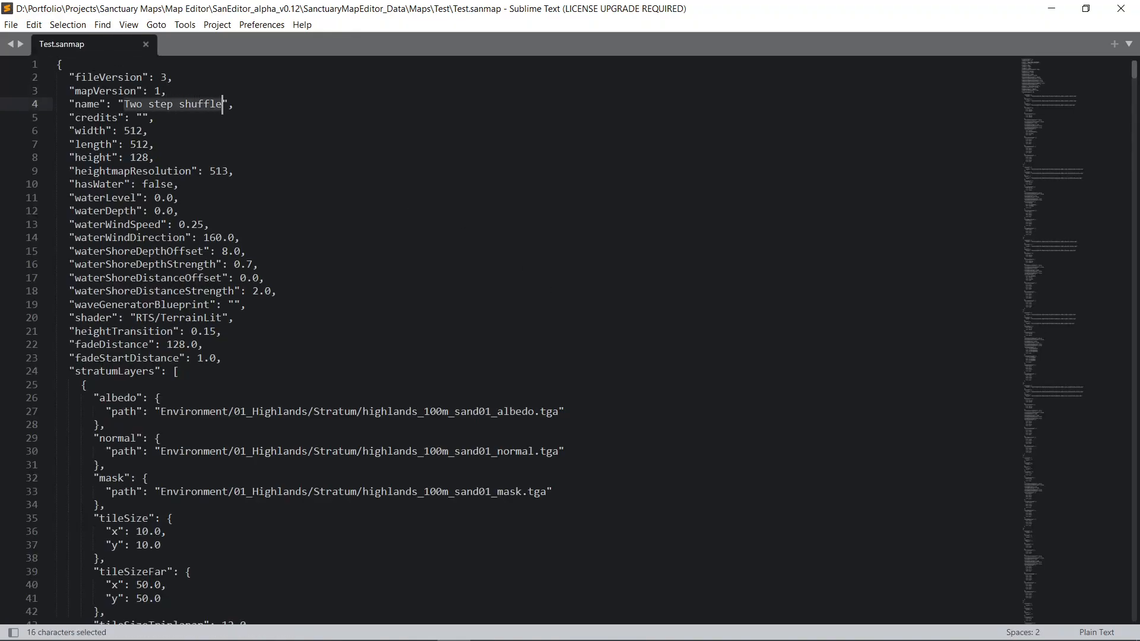
text(Test)
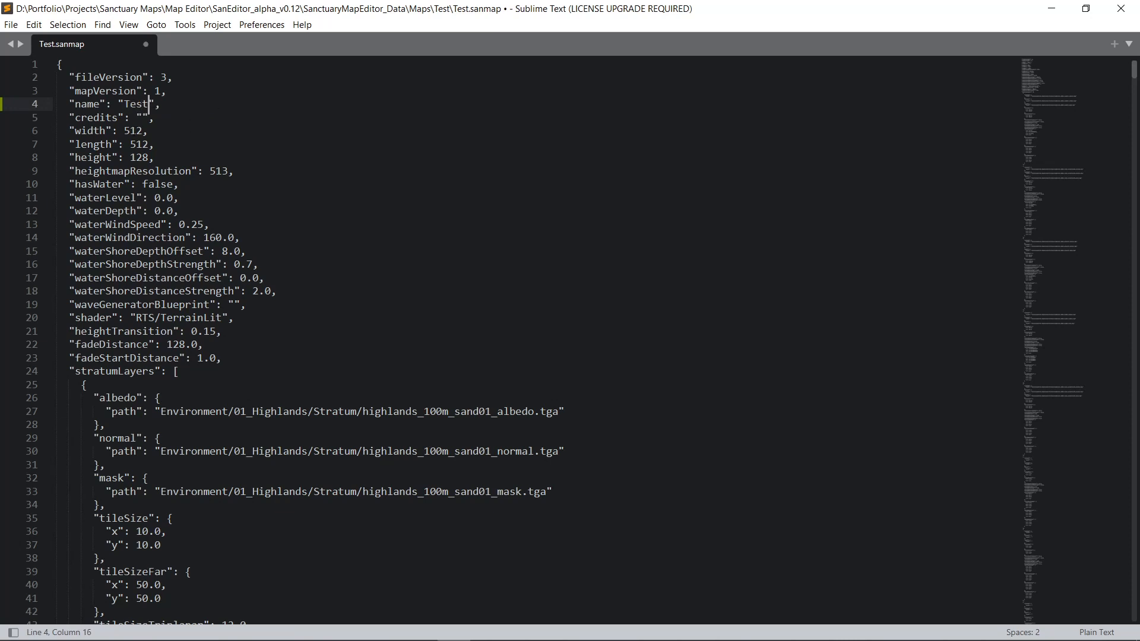
- Examine the map's width, length, height and heightmapResolution values and how they relate
click(137, 145)
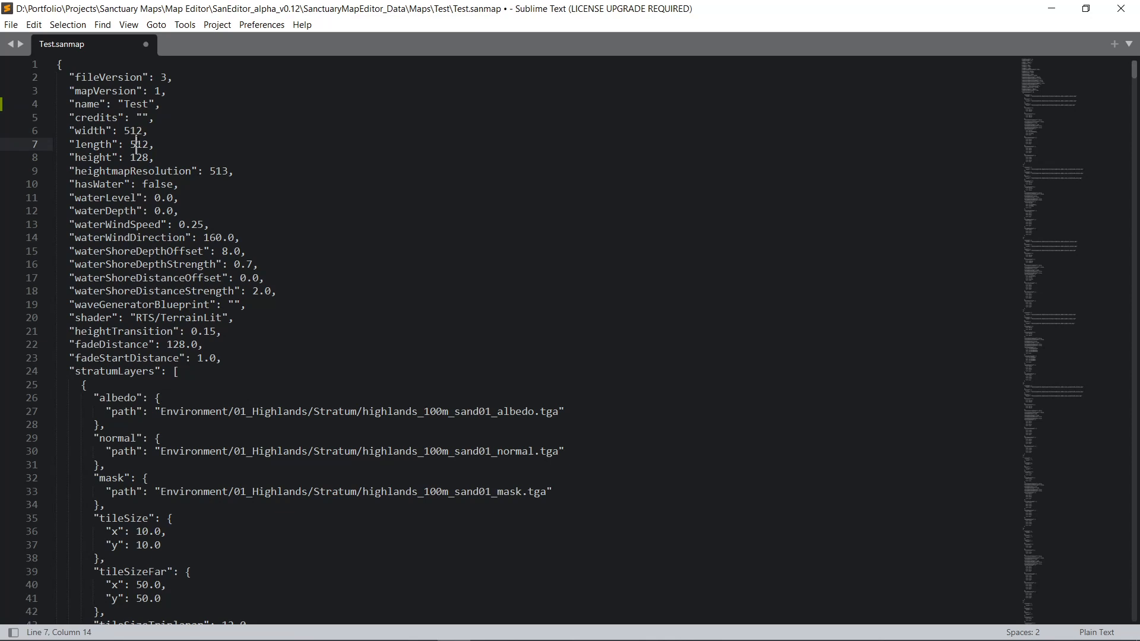
key(Down)
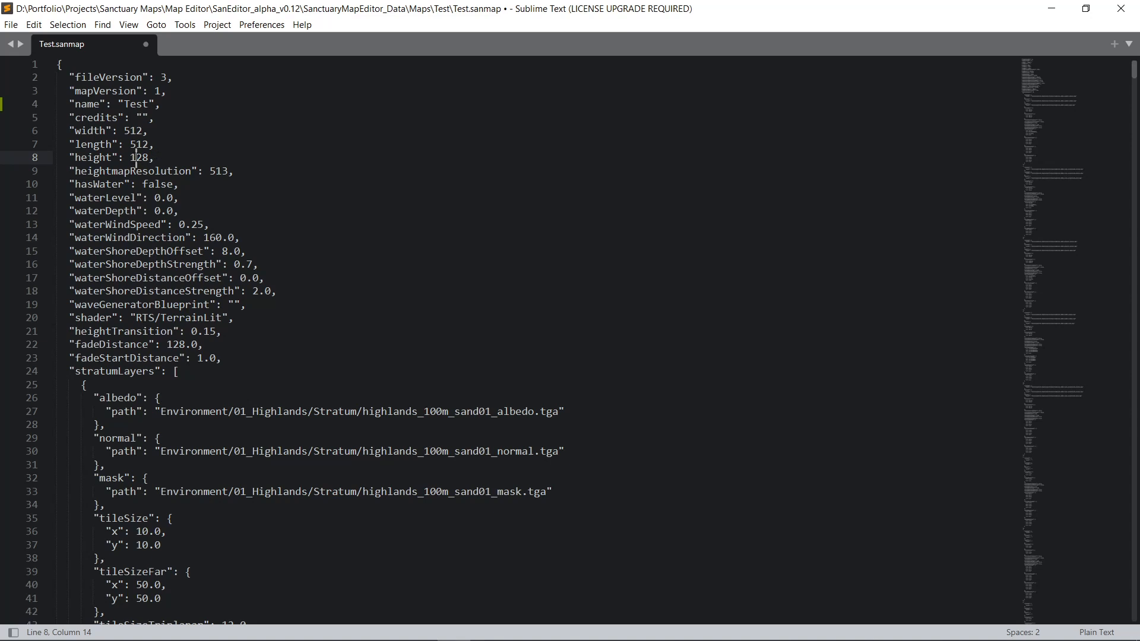
click(142, 157)
click(222, 169)
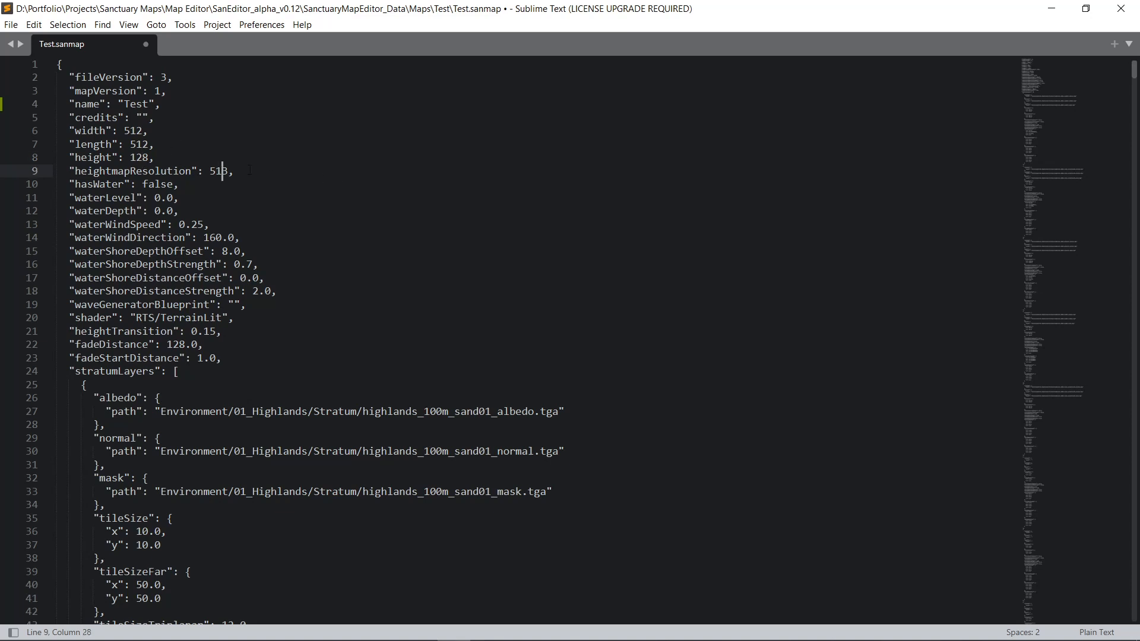
click(228, 171)
click(136, 131)
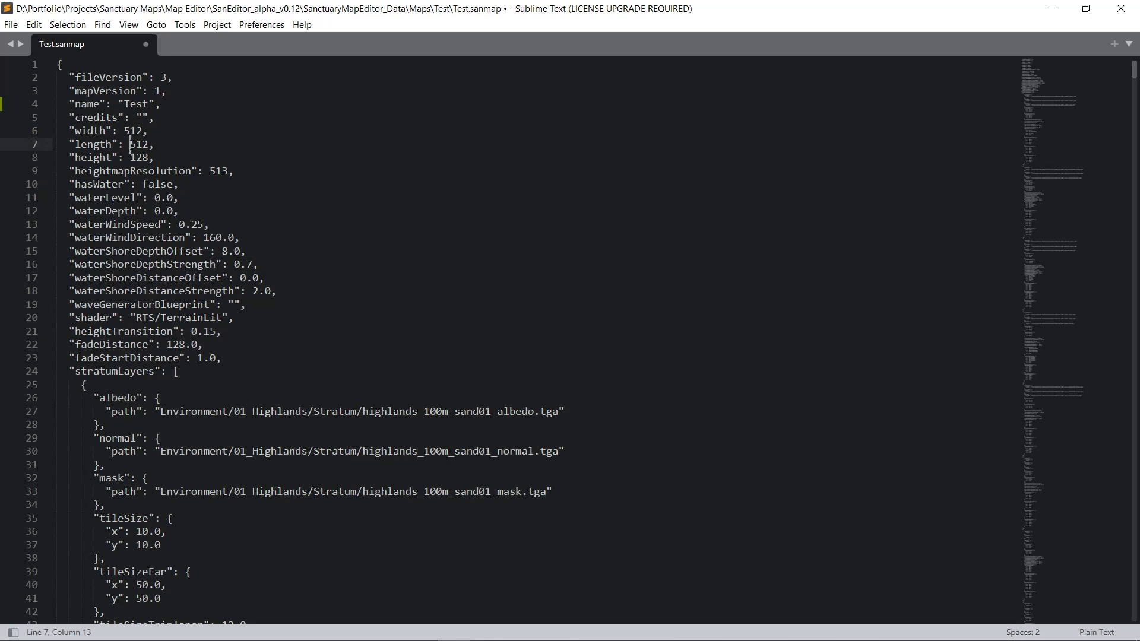
click(216, 171)
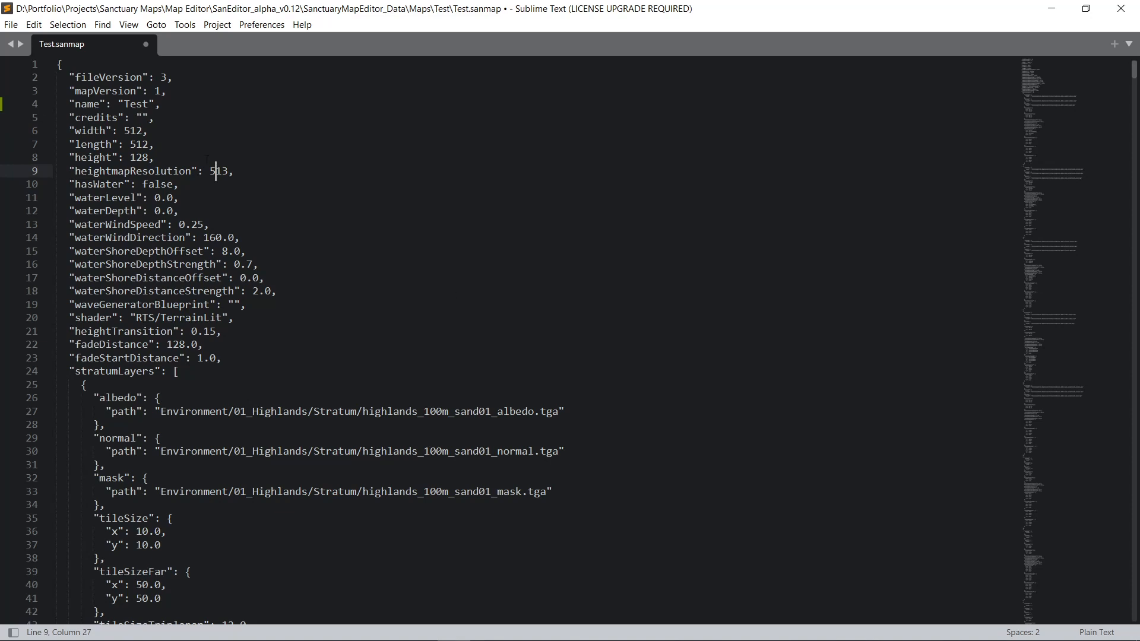
click(136, 132)
click(136, 145)
click(136, 131)
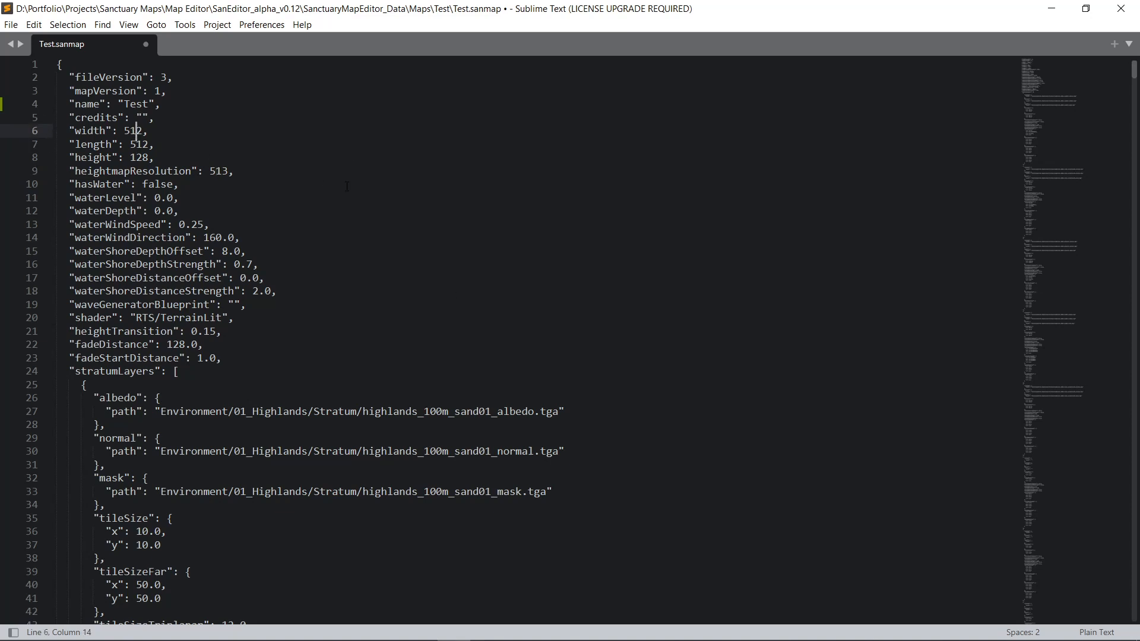
- Save Test.sanmap and switch back to the Test folder in File Explorer
click(481, 266)
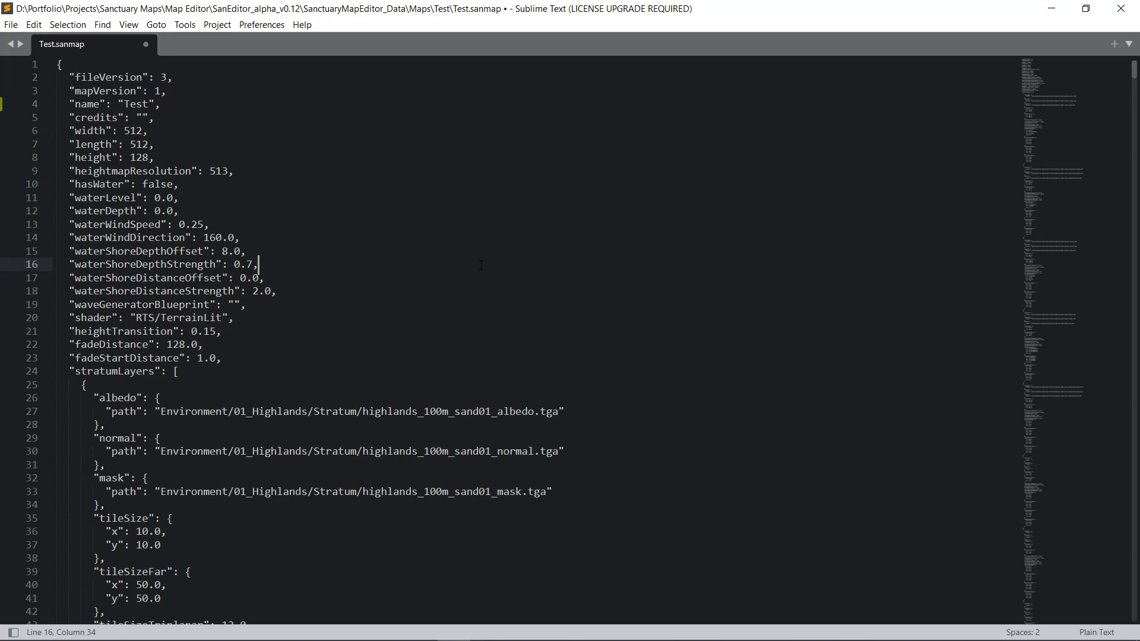
key(ctrl+s)
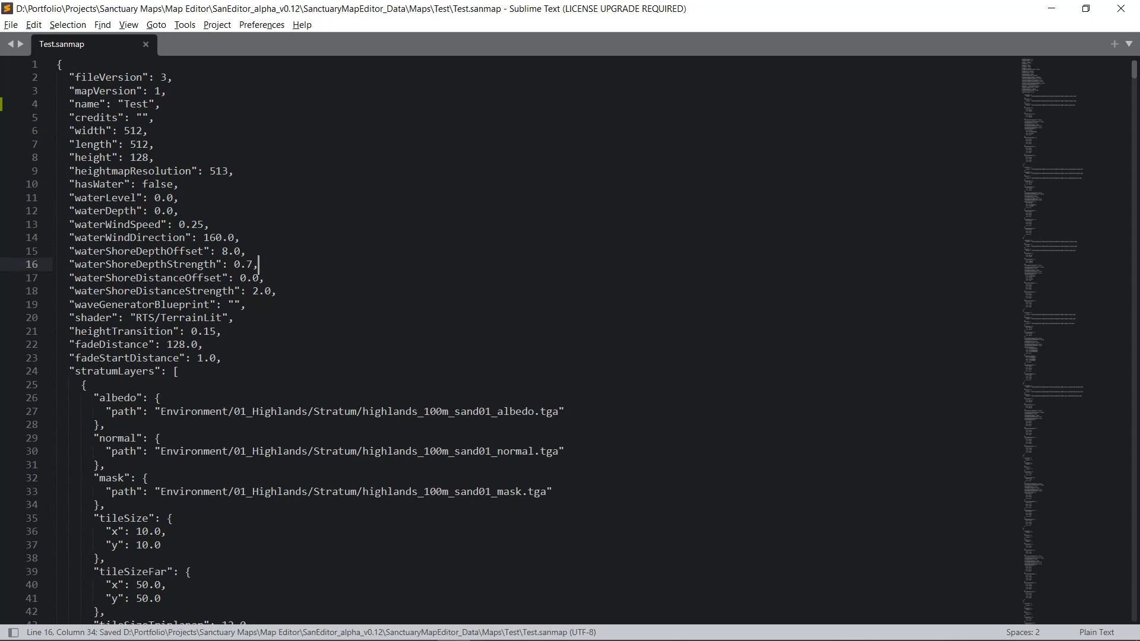
key(alt+Tab)
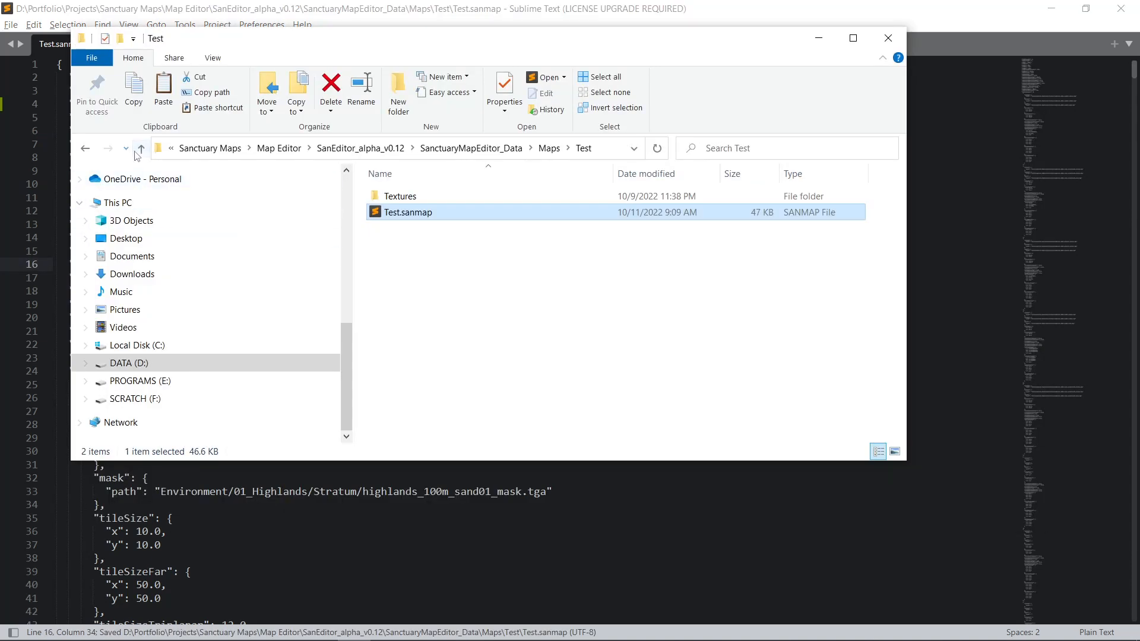
- Retrace the path from SanEditor_alpha_v0.12 through SanctuaryMapEditor_Data and Maps to the Test folder, and reopen Test.sanmap
click(141, 148)
click(141, 149)
click(140, 148)
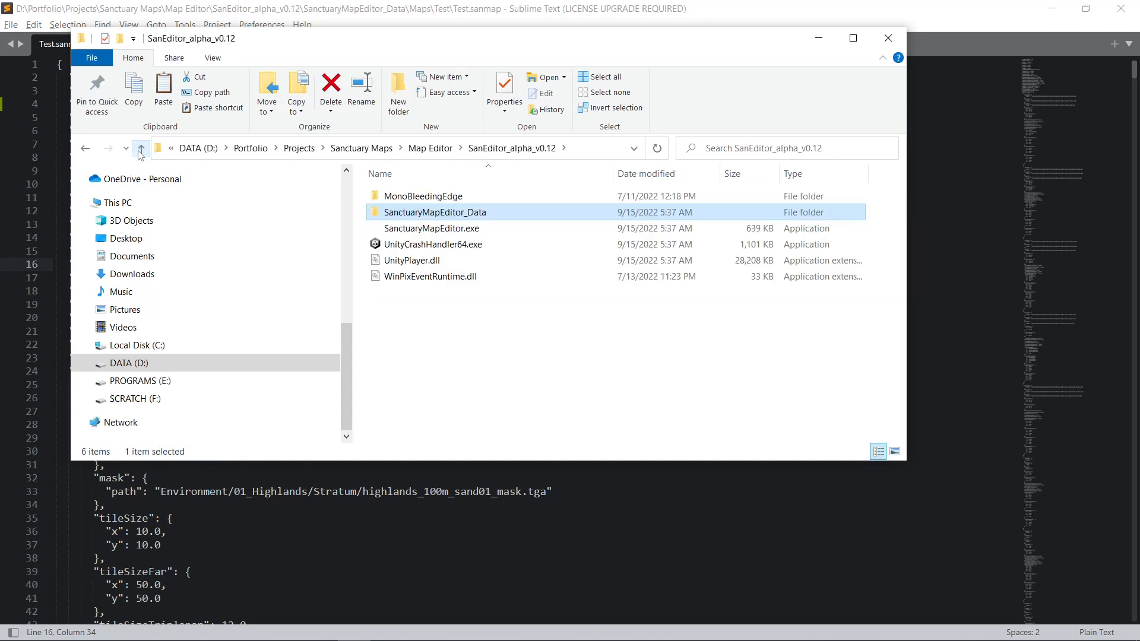
double_click(436, 212)
double_click(407, 243)
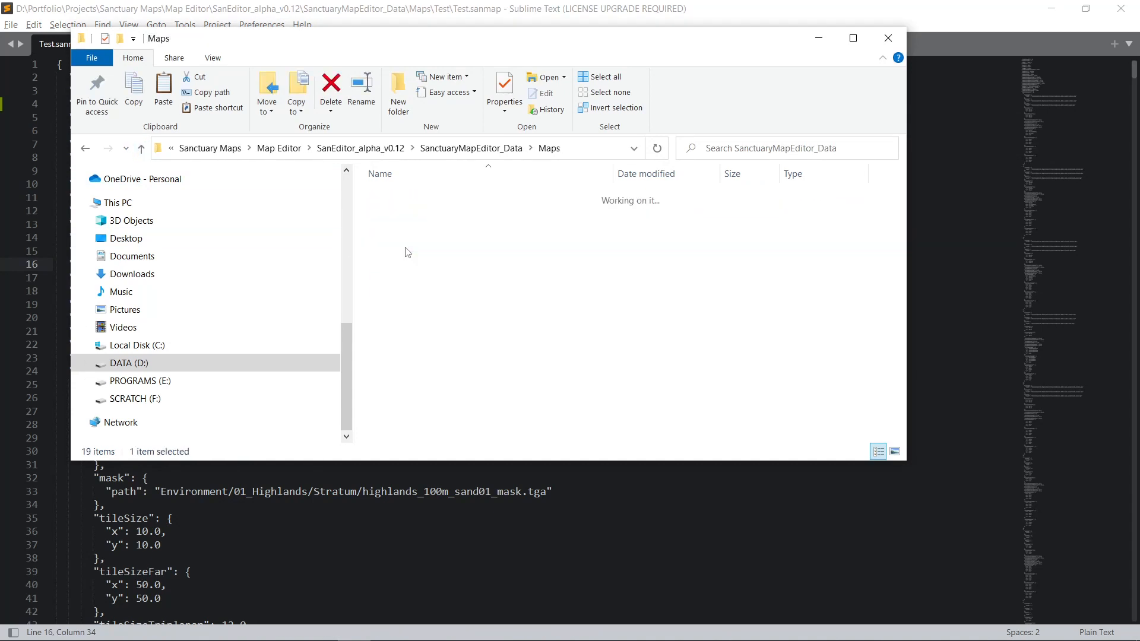
click(395, 278)
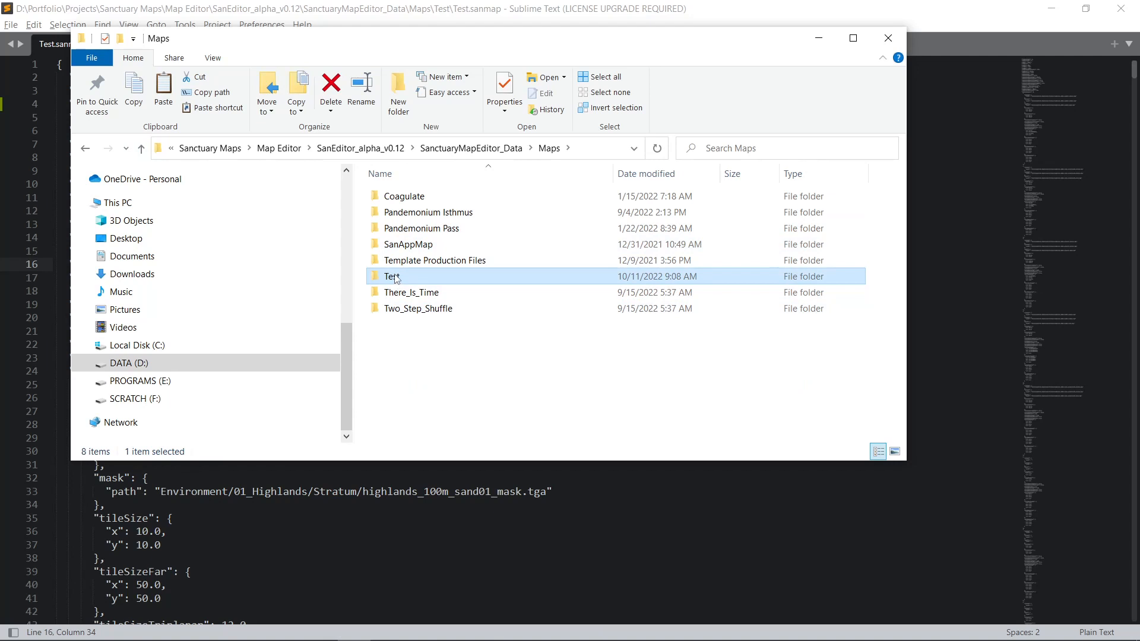
double_click(395, 278)
double_click(405, 215)
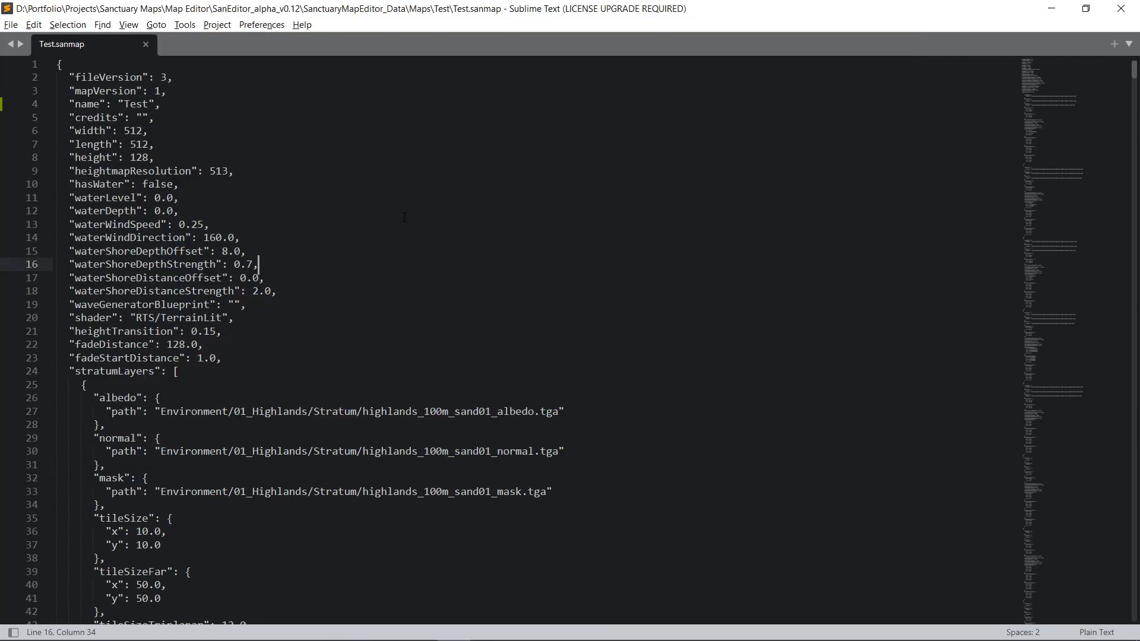
- Switch to SanctuaryMapEditor and open Test.sanmap from the Test folder
key(alt+Tab)
key(alt+Tab)
key(alt+Tab)
key(alt+Tab)
key(alt+Tab)
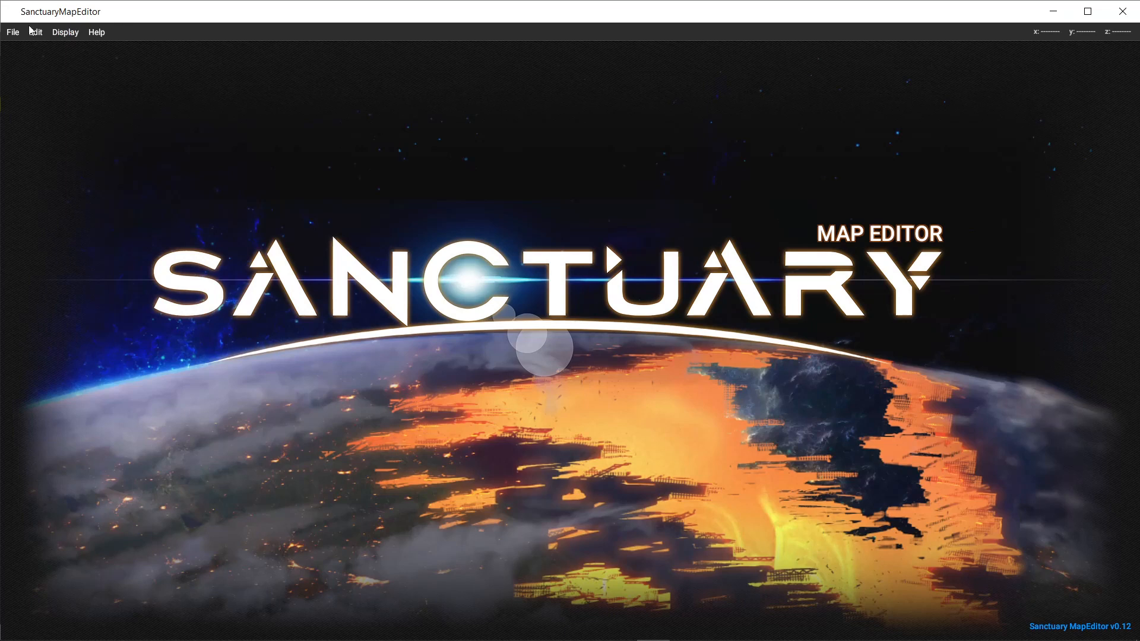
click(13, 32)
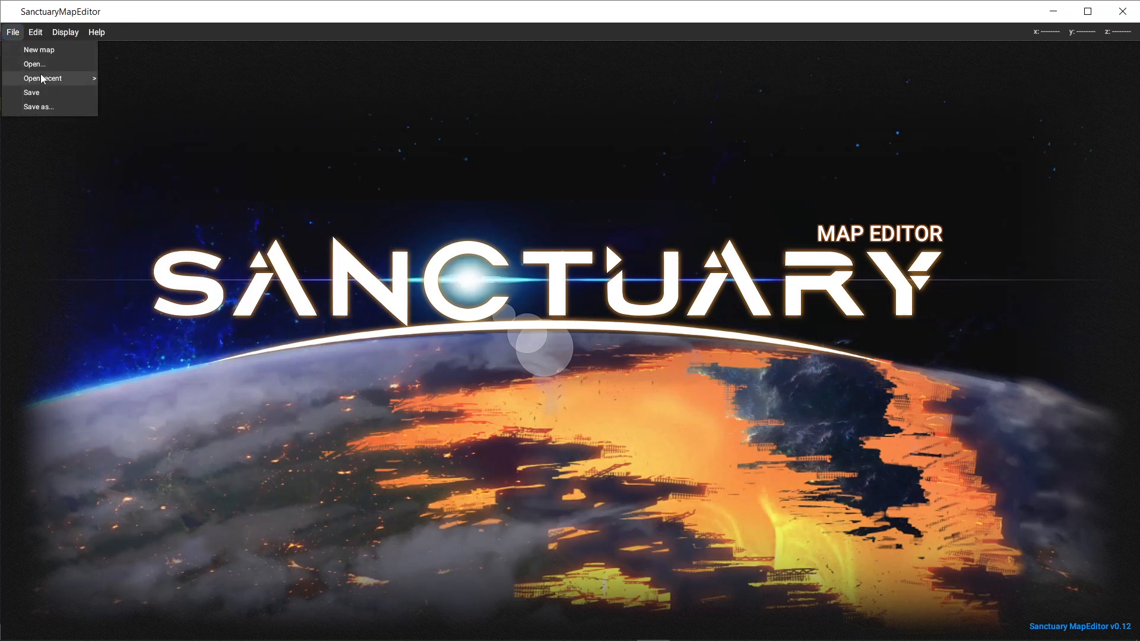
click(40, 65)
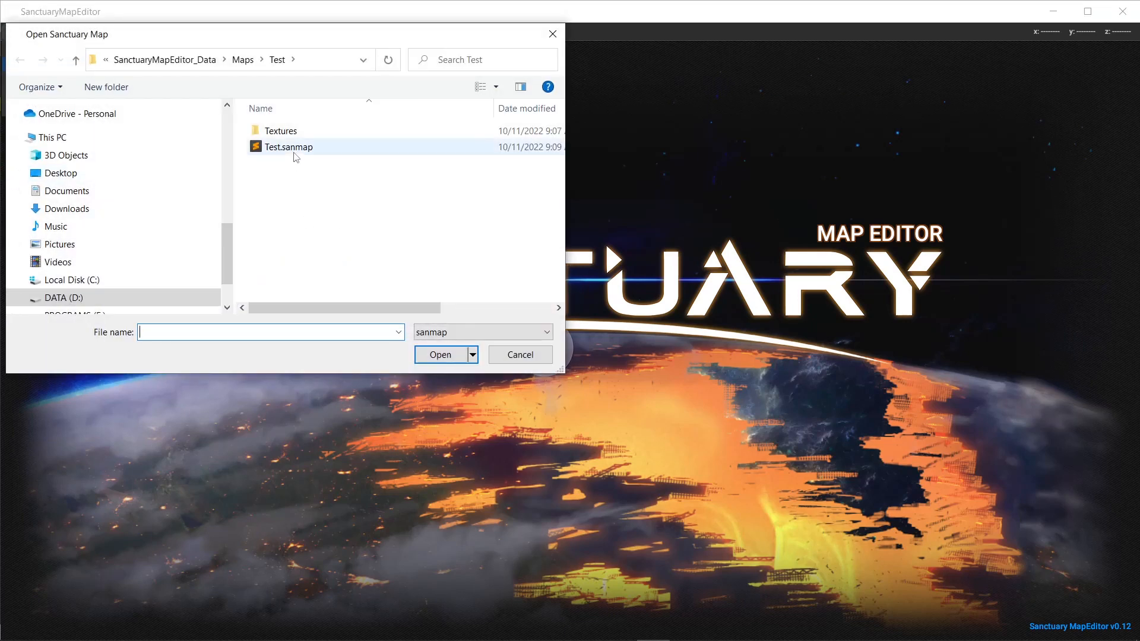
click(295, 148)
click(432, 358)
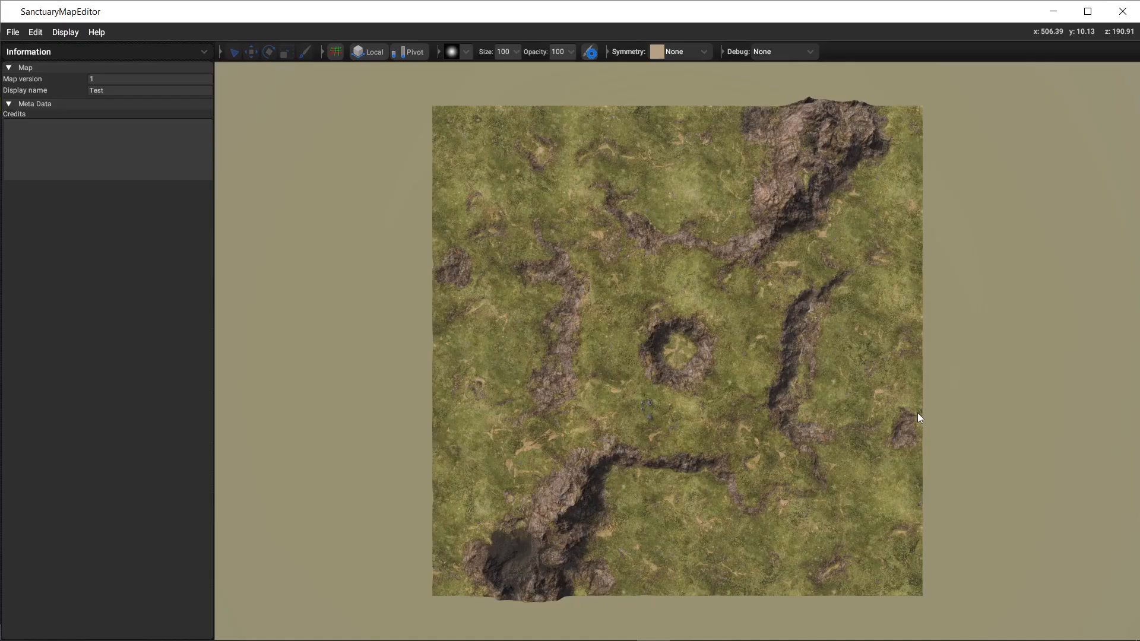
- Show the Textures settings and look through the terrain layers, including Layer 8, Layer 7, Layer 5 and Layer 1
scroll(707, 357, up, 8)
middle_drag(654, 461, 633, 364)
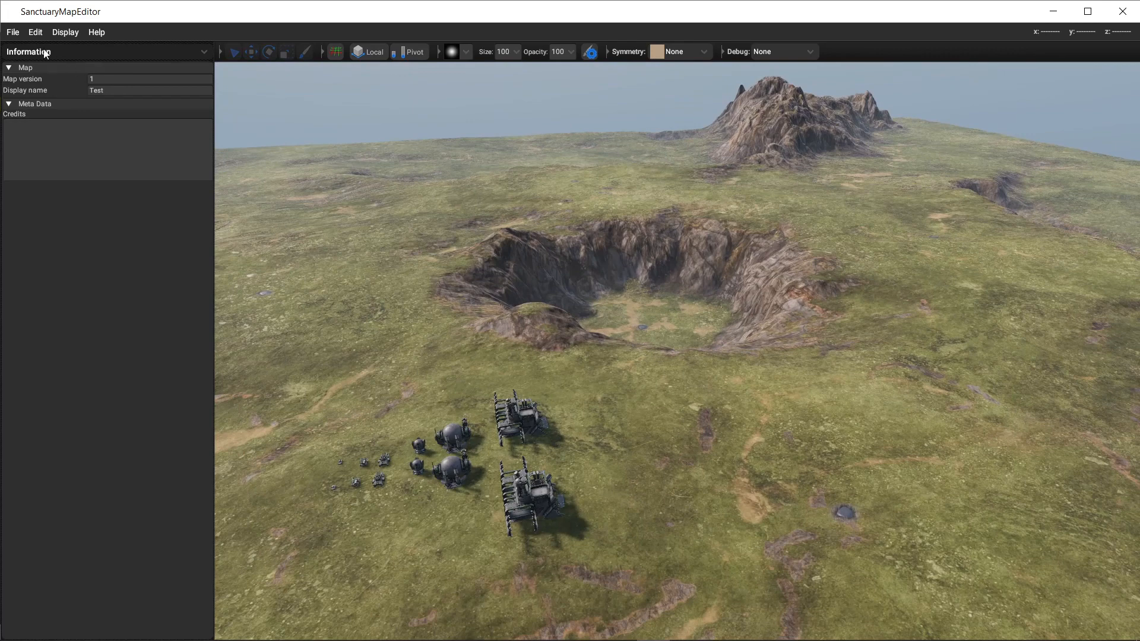
click(37, 52)
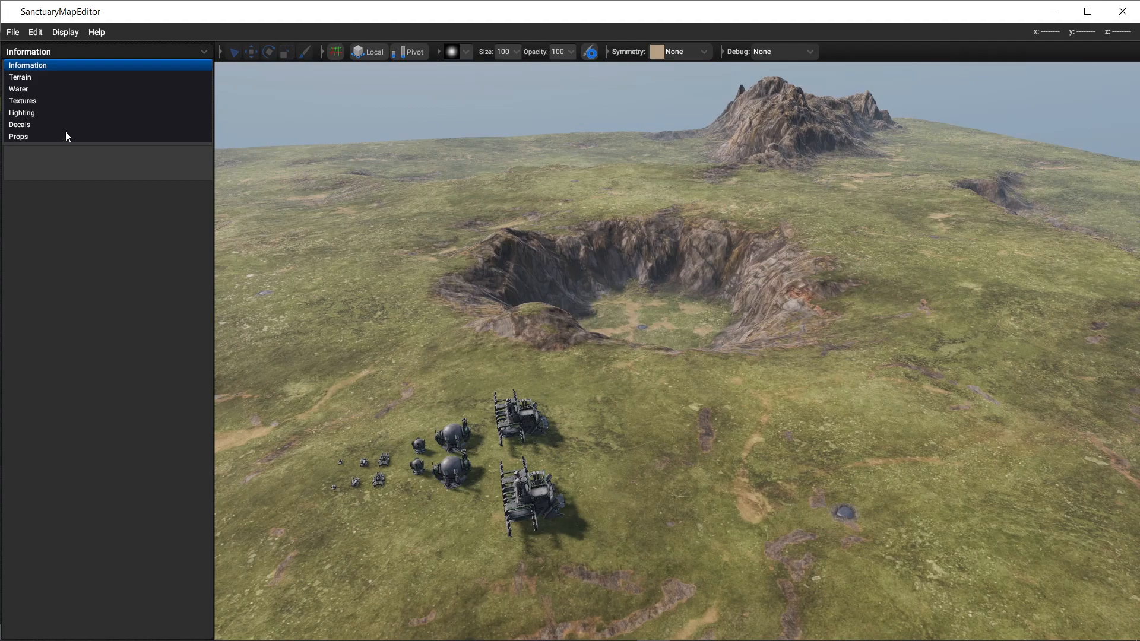
click(35, 101)
click(118, 84)
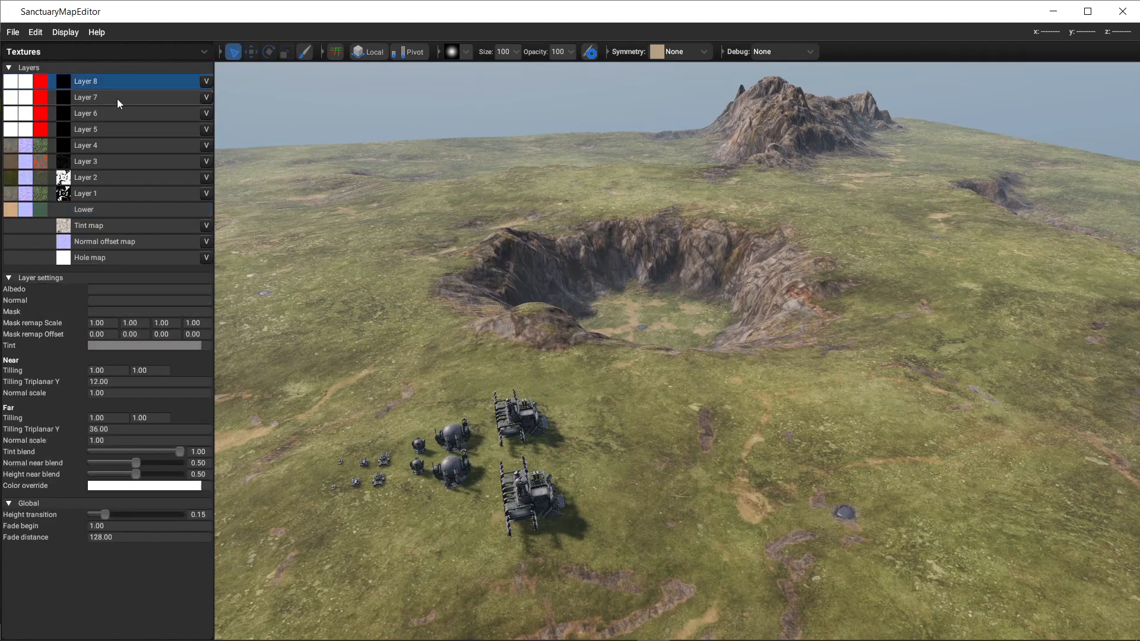
click(117, 98)
click(118, 129)
click(130, 195)
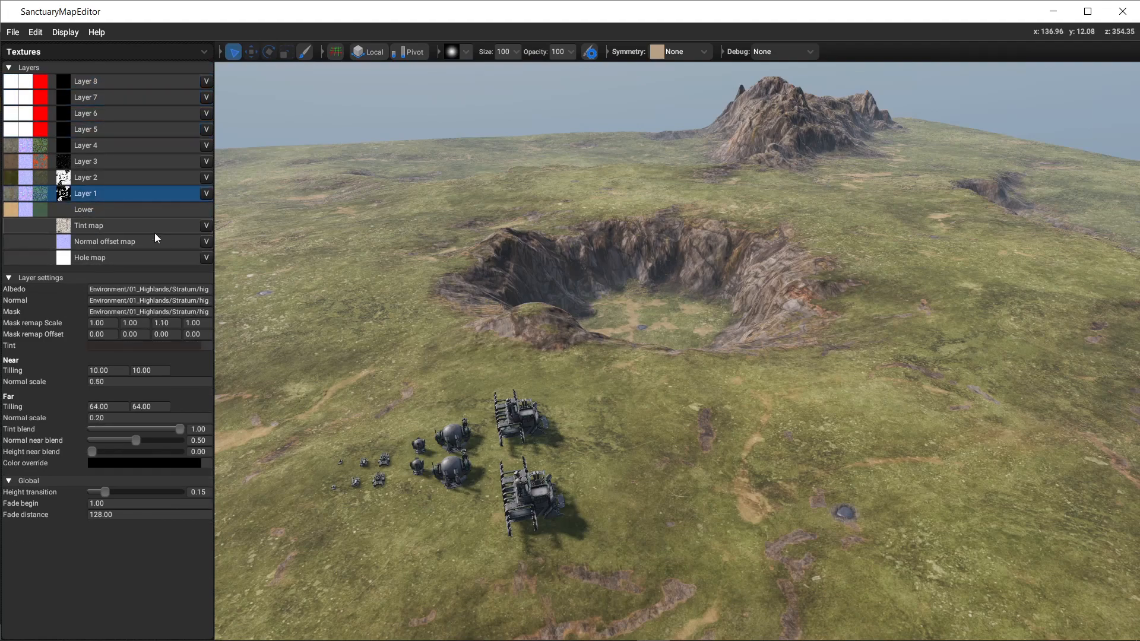
click(130, 206)
click(159, 195)
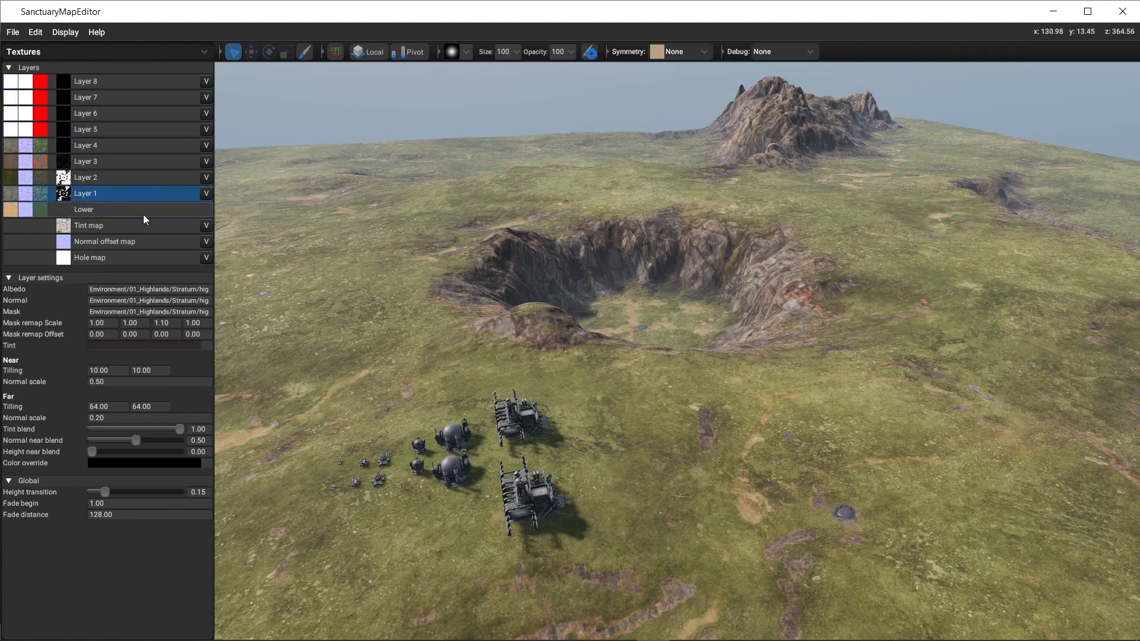
- Select the Lower texture layer and inspect its Albedo texture path
click(144, 211)
click(127, 291)
drag(125, 291, 89, 290)
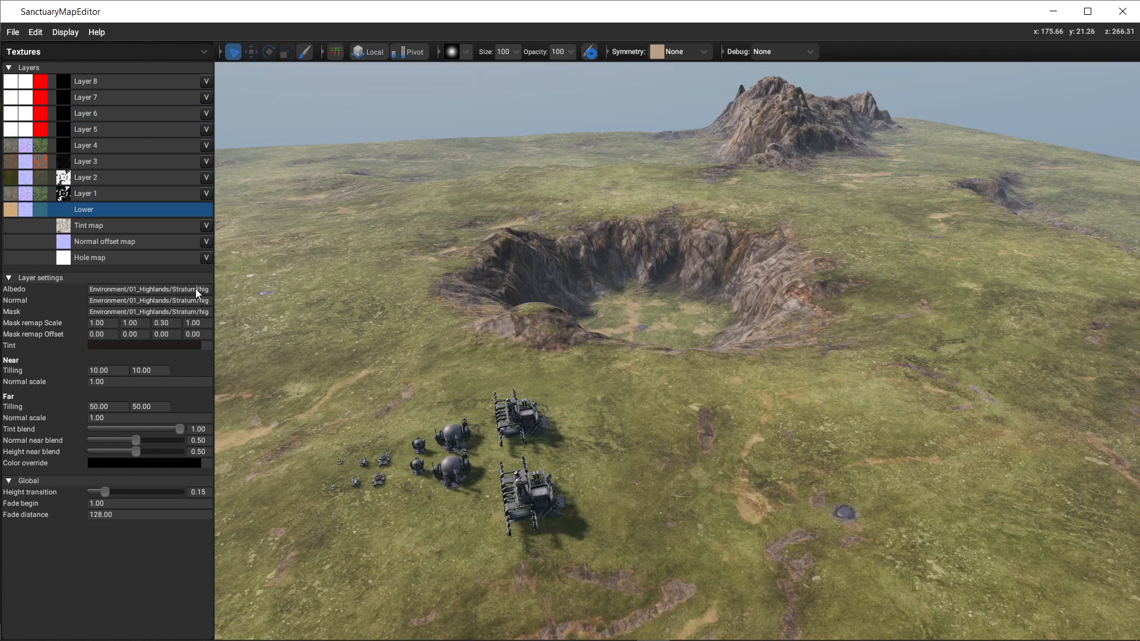
drag(195, 289, 44, 283)
click(108, 291)
- Switch to File Explorer and go from the Test folder to the Gamedata folder inside SanctuaryMapEditor_Data
key(alt+Tab)
key(alt+Tab)
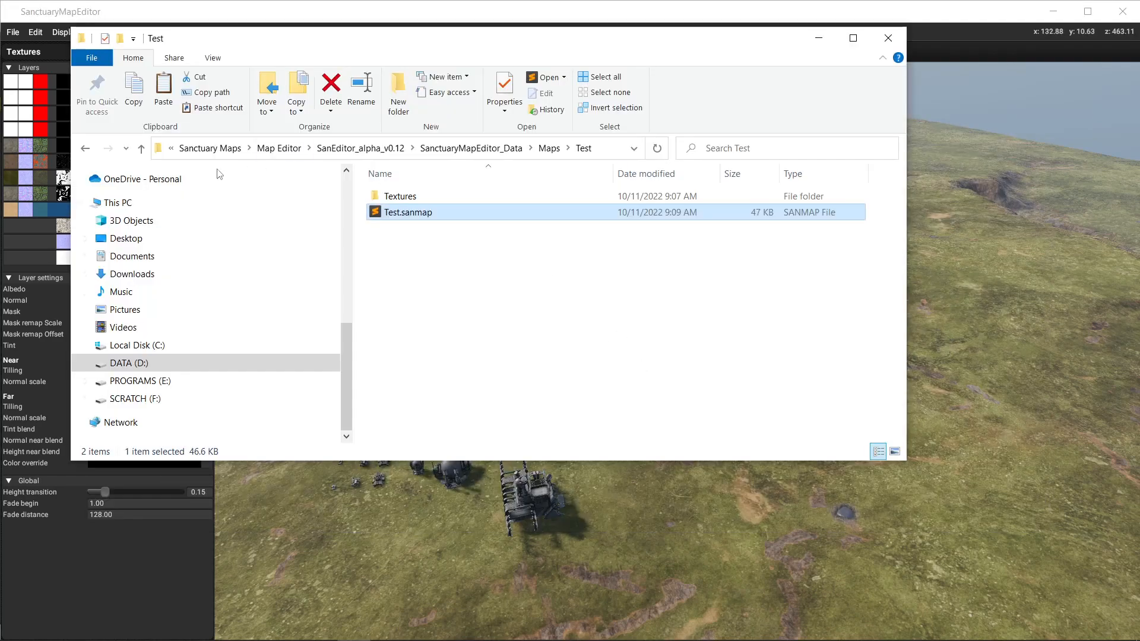
click(140, 148)
click(141, 148)
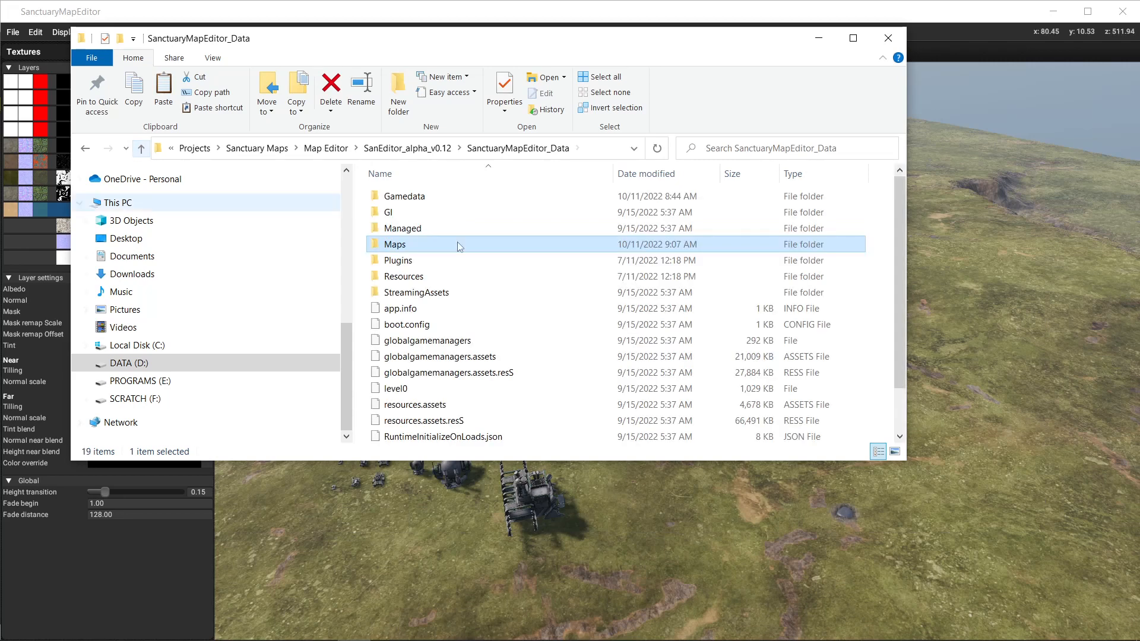
click(140, 148)
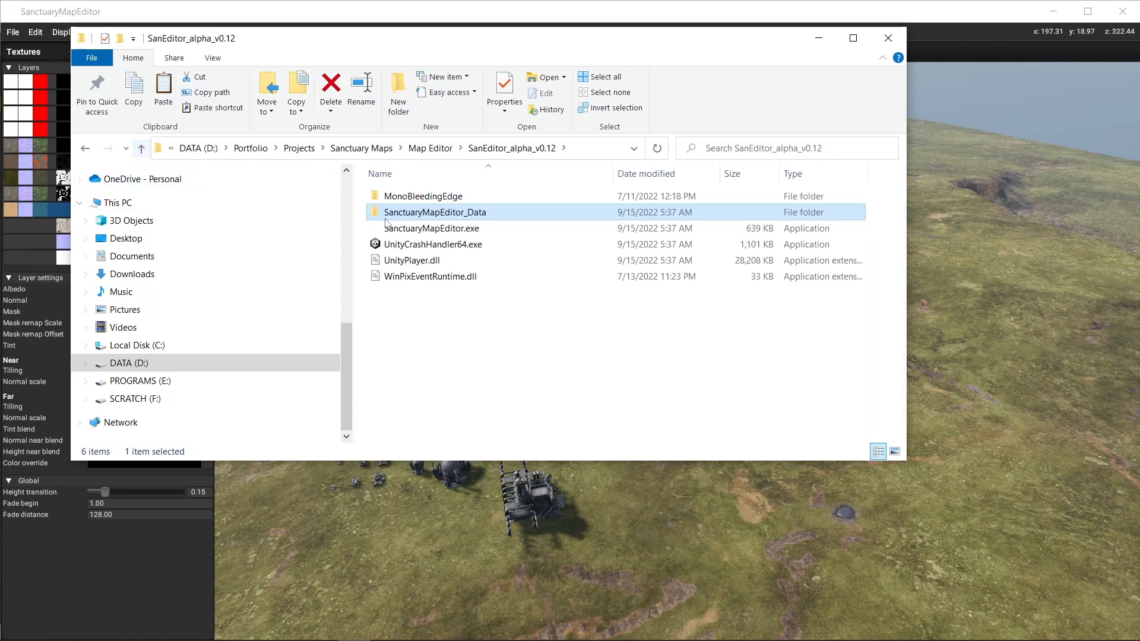
double_click(410, 213)
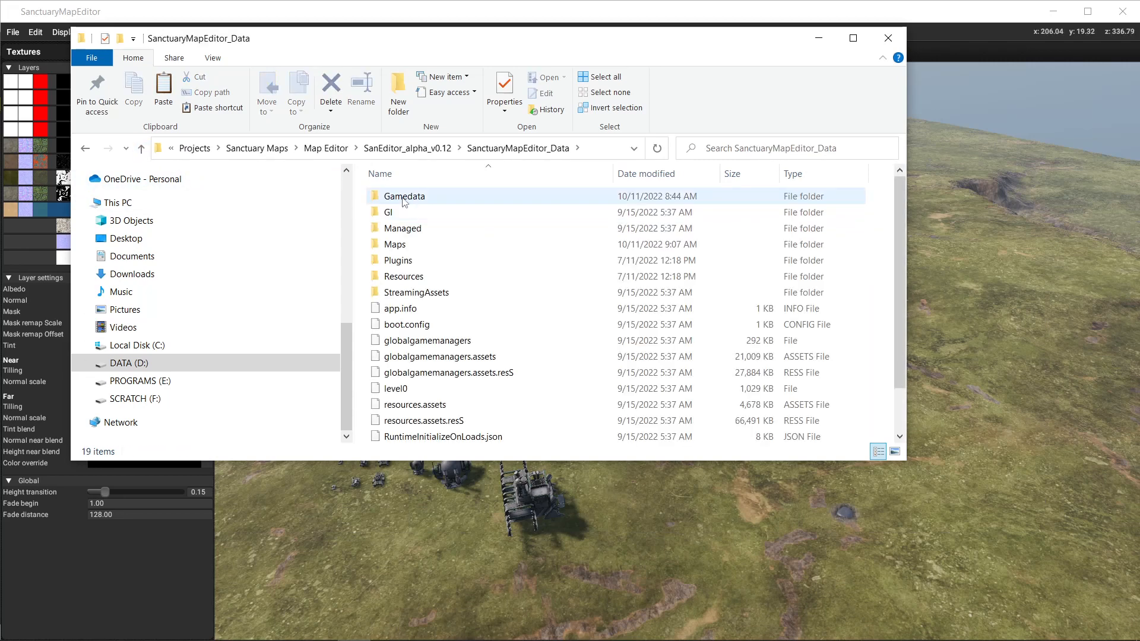
double_click(404, 201)
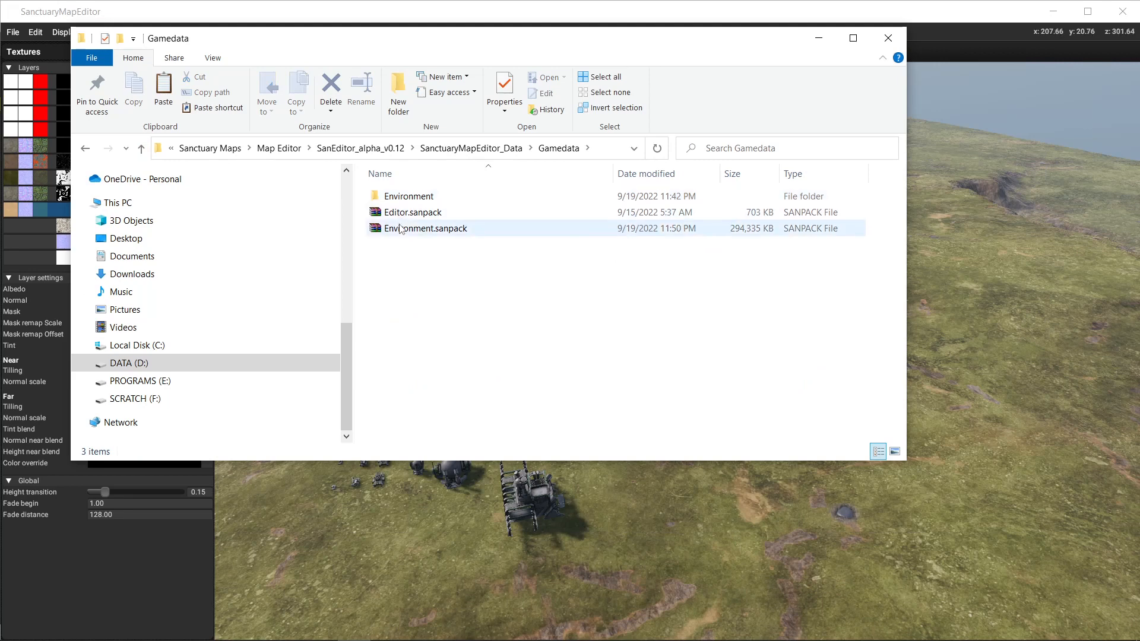
- Examine the Environment folder and the Environment.sanpack file in Gamedata
click(400, 200)
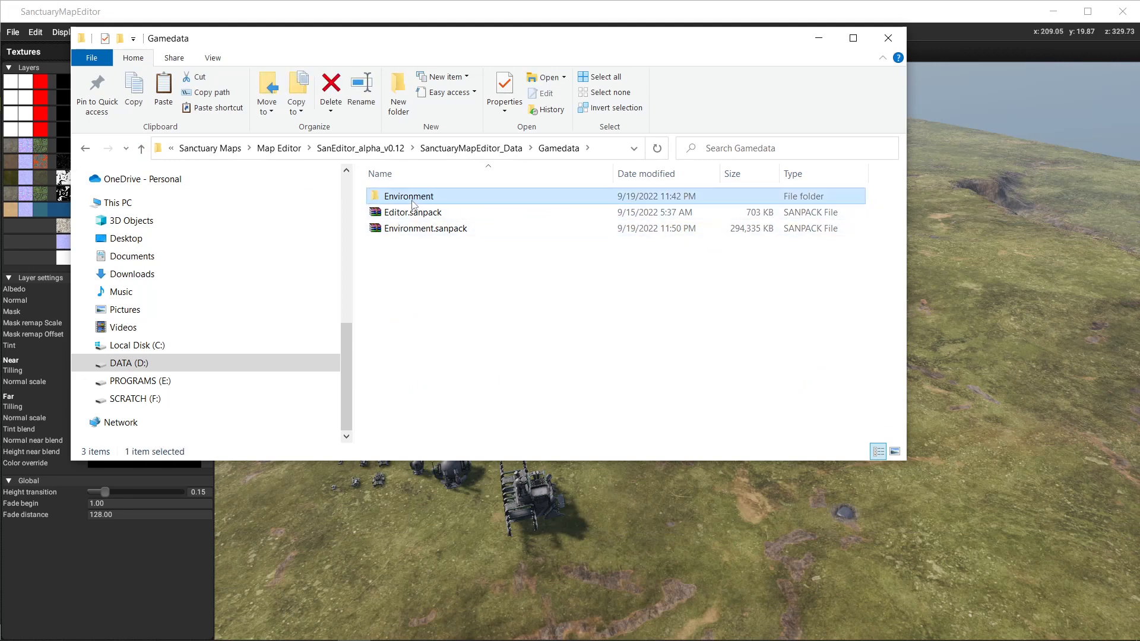
click(408, 234)
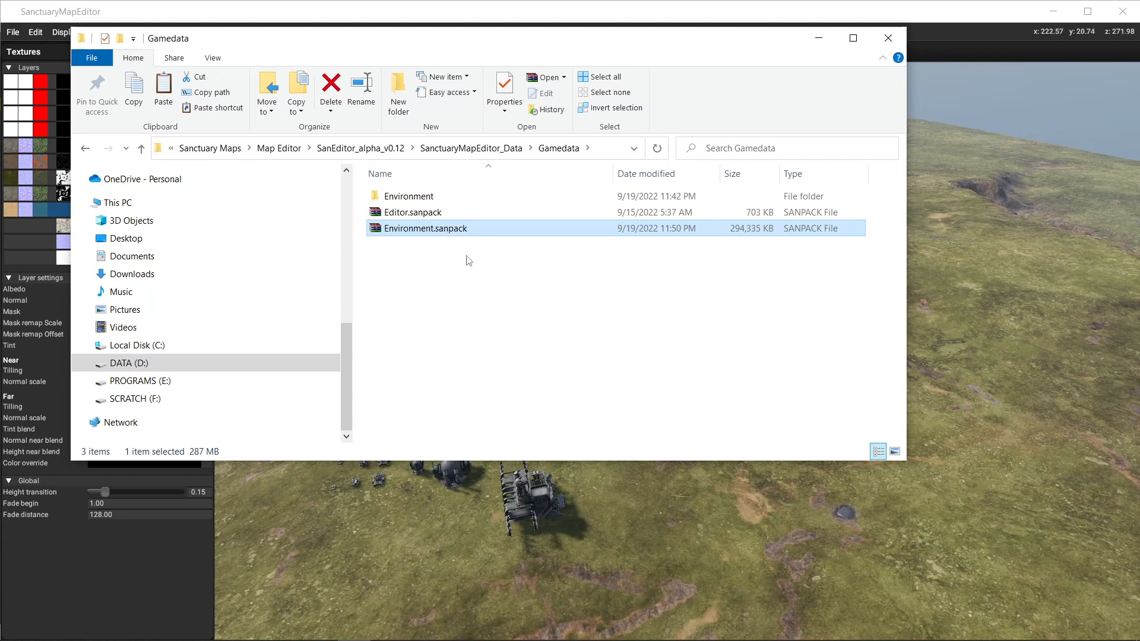
click(412, 198)
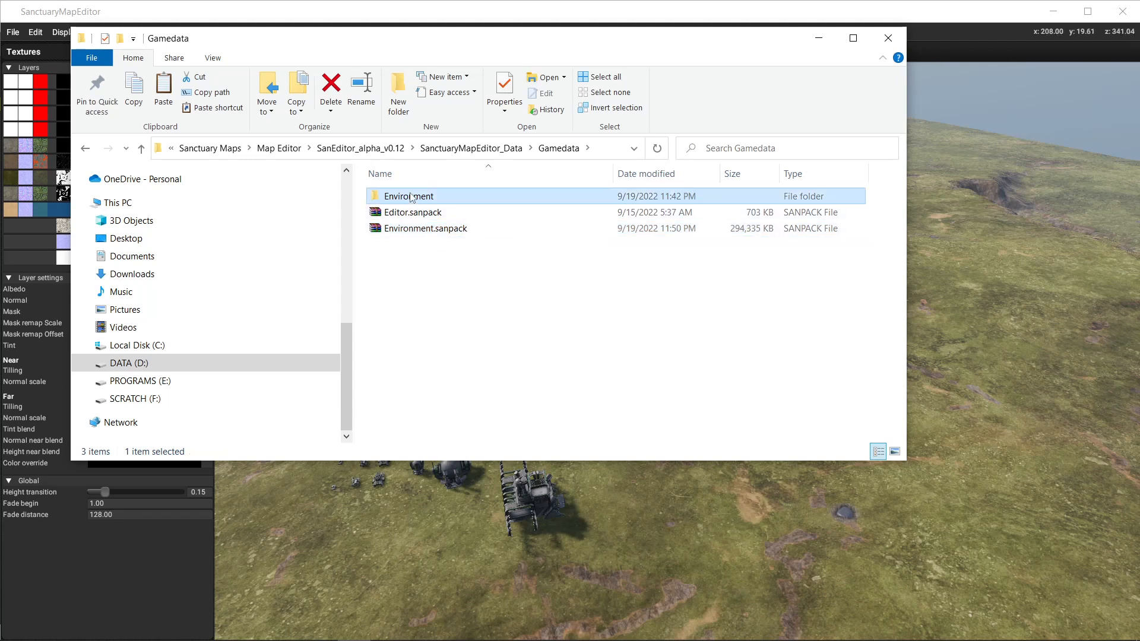
- Open the Evergreen Stratum folder within Environment and look over its albedo, mask and normal texture files
double_click(413, 198)
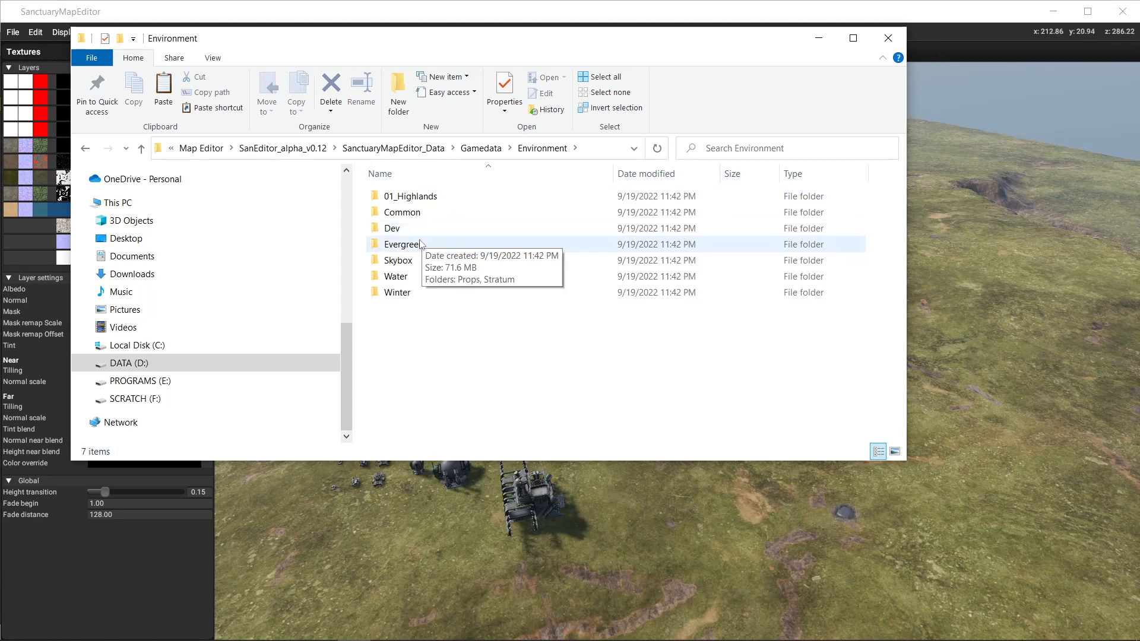
click(408, 266)
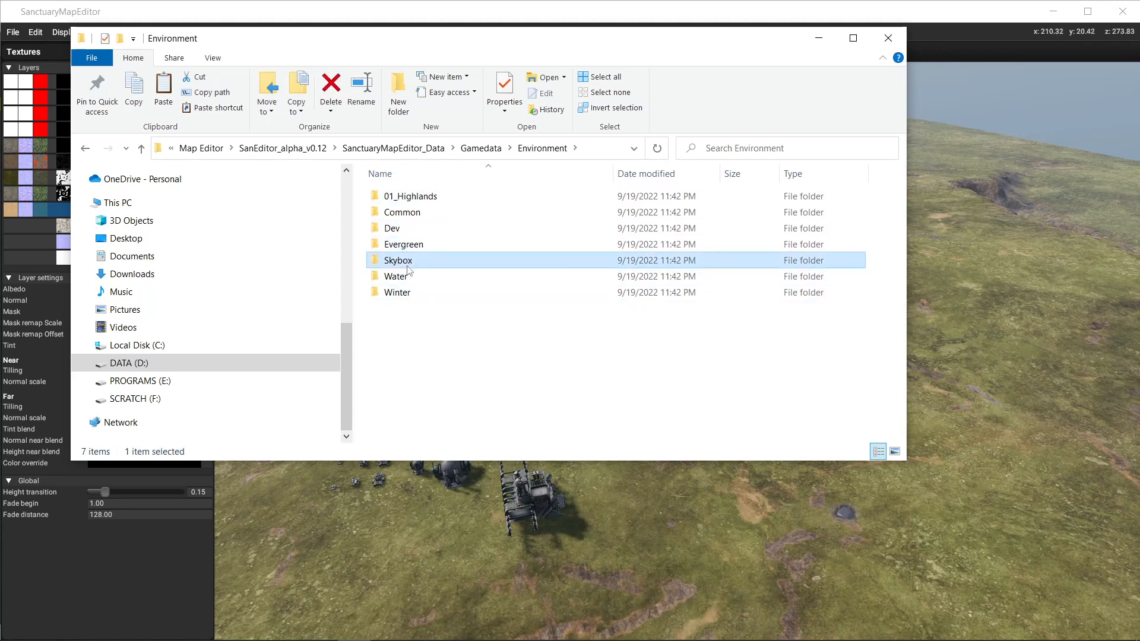
double_click(406, 246)
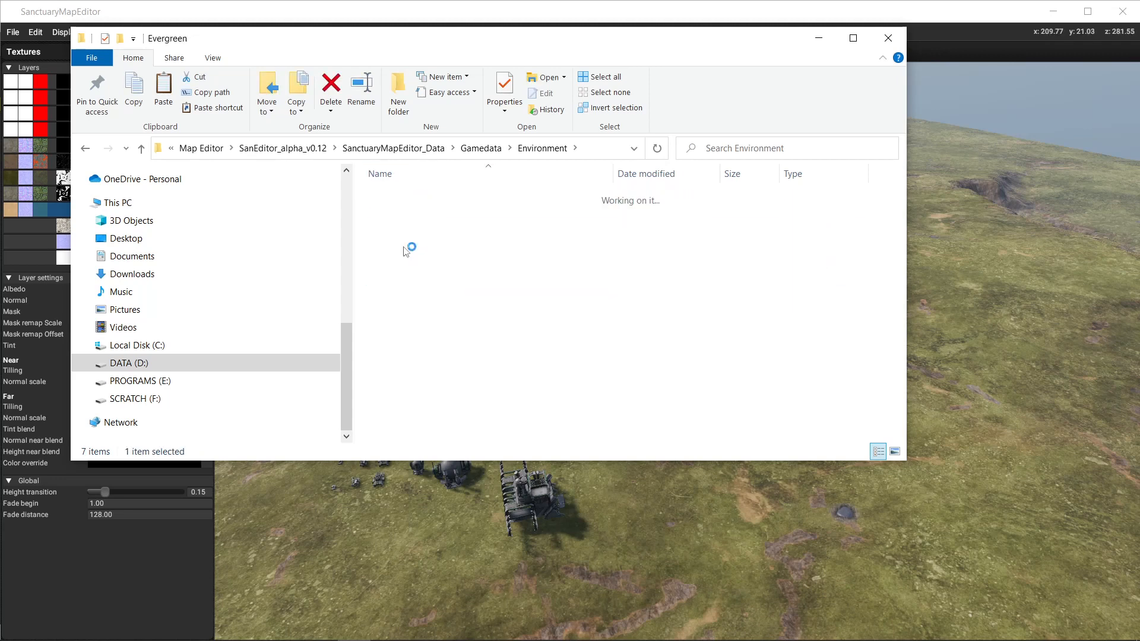
double_click(402, 215)
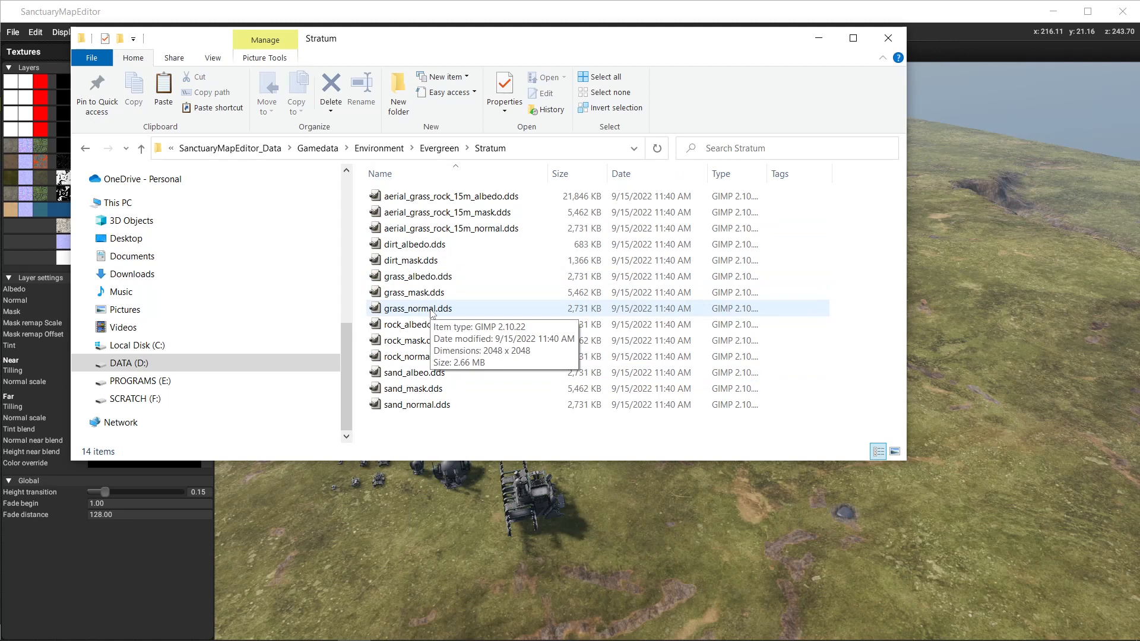
click(142, 148)
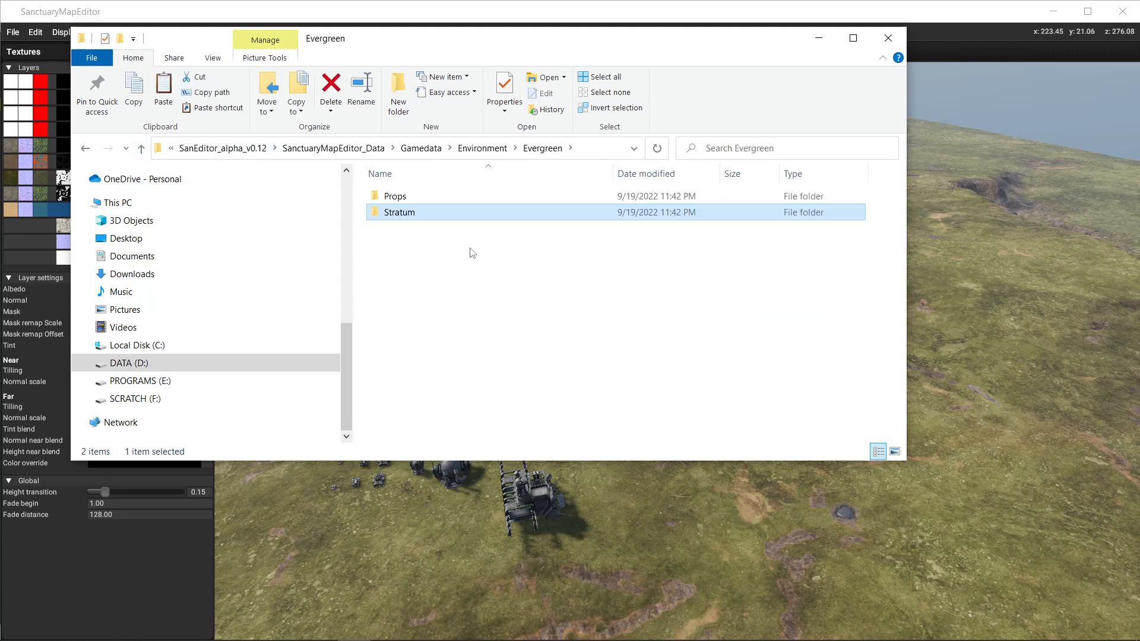
double_click(410, 213)
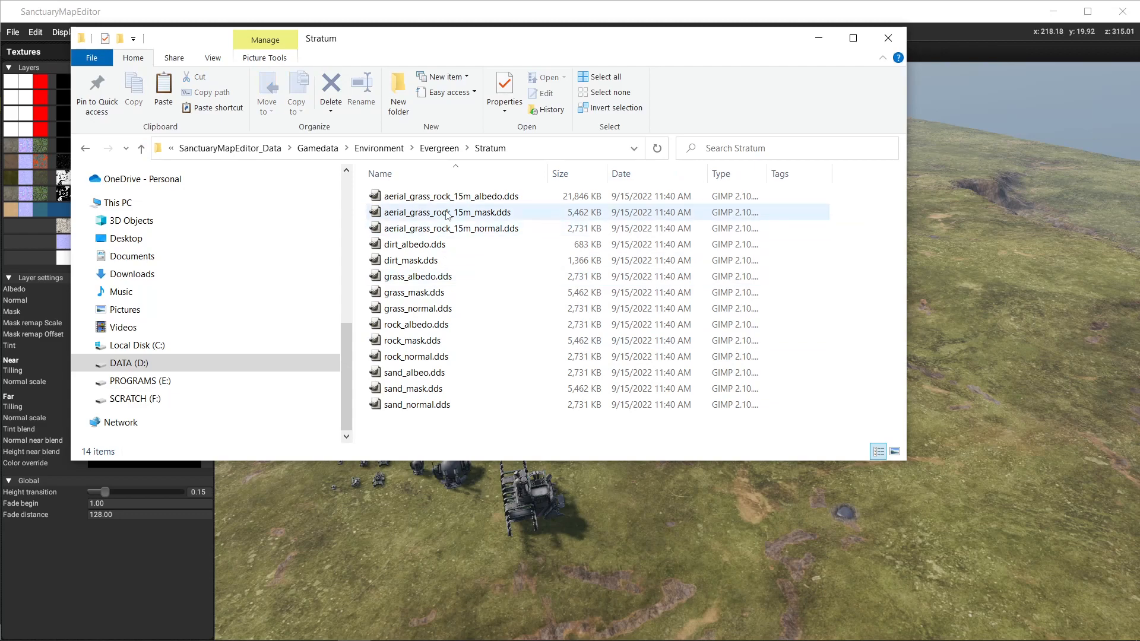
click(447, 213)
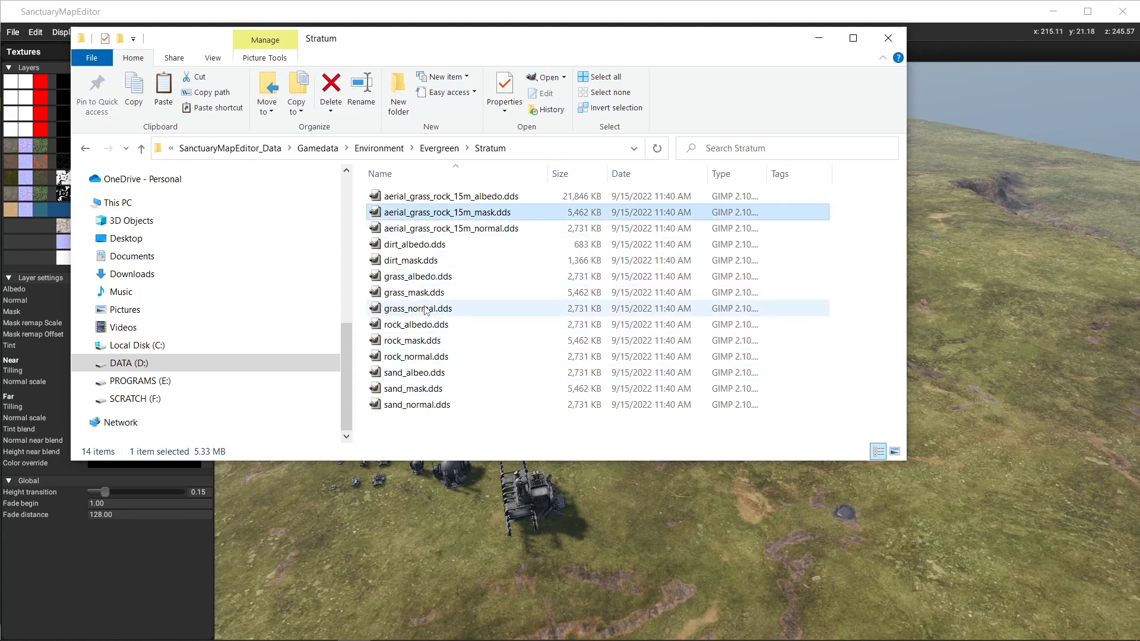
- Return to SanctuaryMapEditor_Data and open the Textures folder of the Test map inside Maps
click(142, 148)
click(142, 149)
click(142, 148)
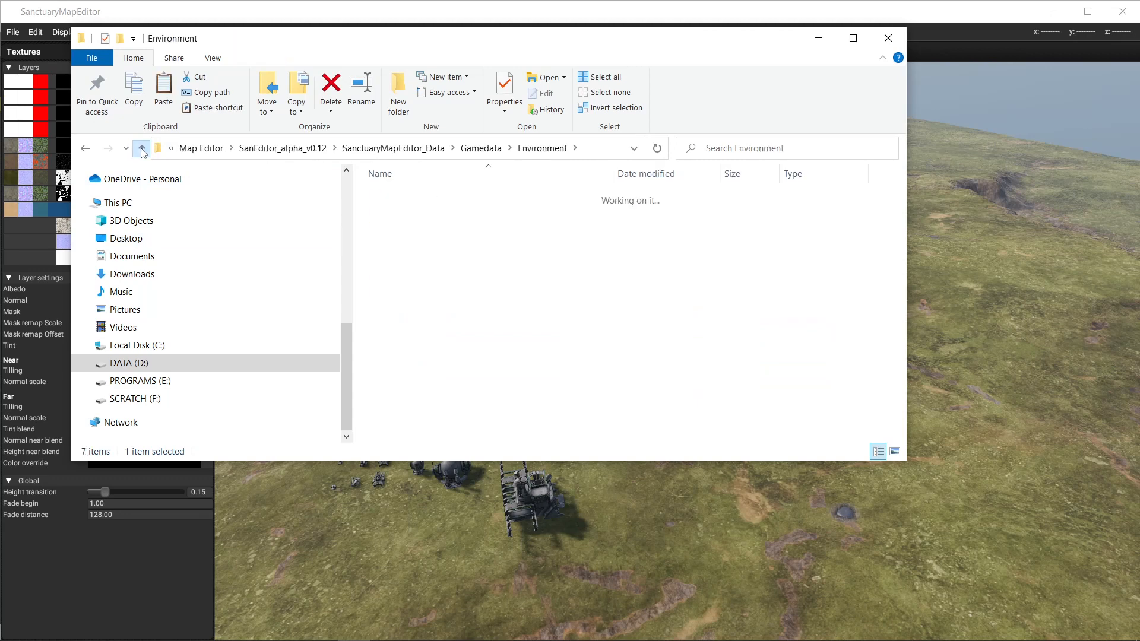
click(142, 148)
click(142, 148)
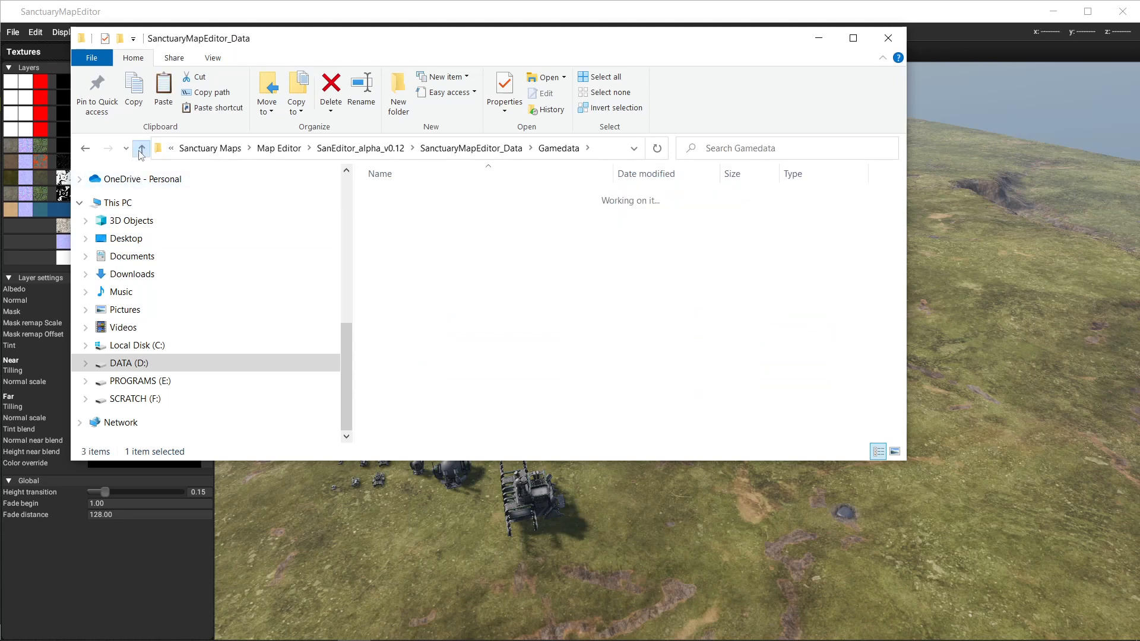
double_click(424, 247)
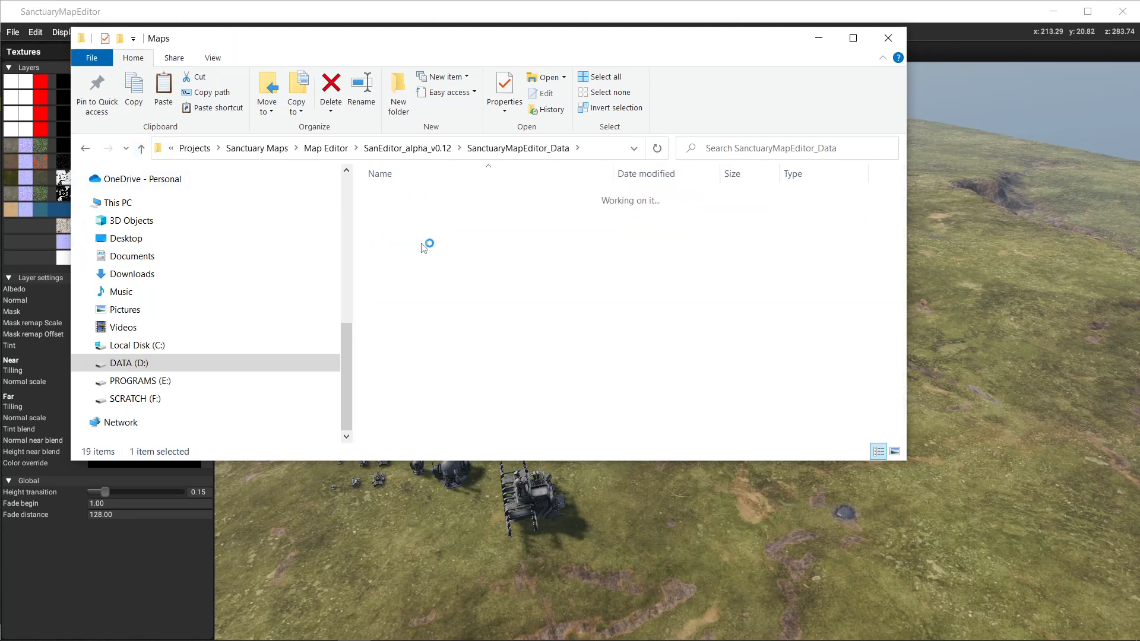
double_click(400, 278)
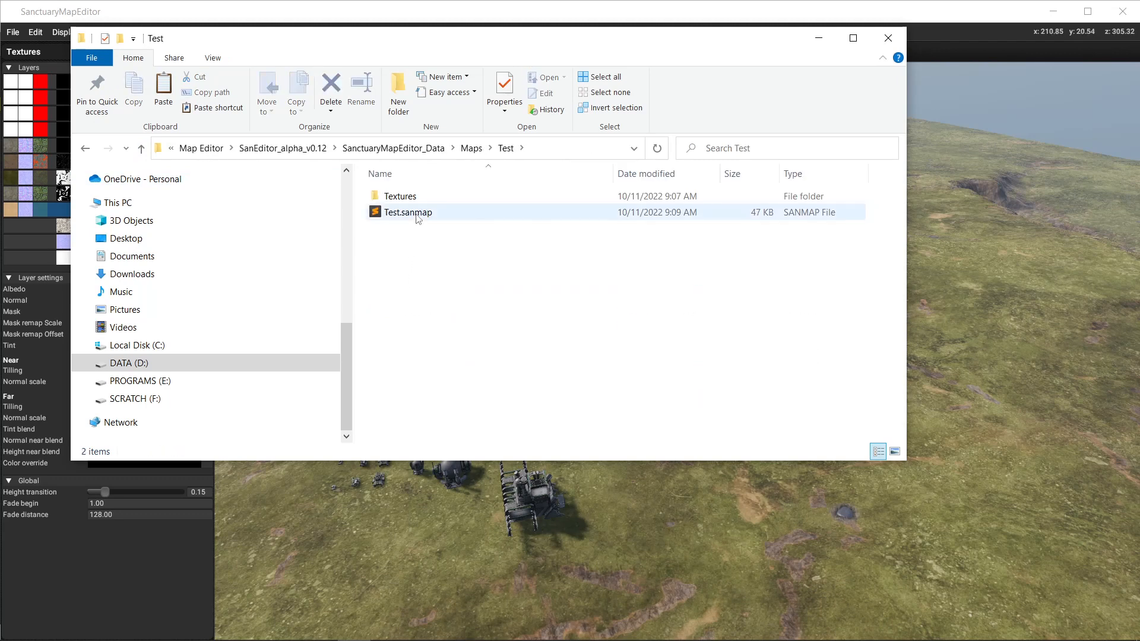
double_click(410, 197)
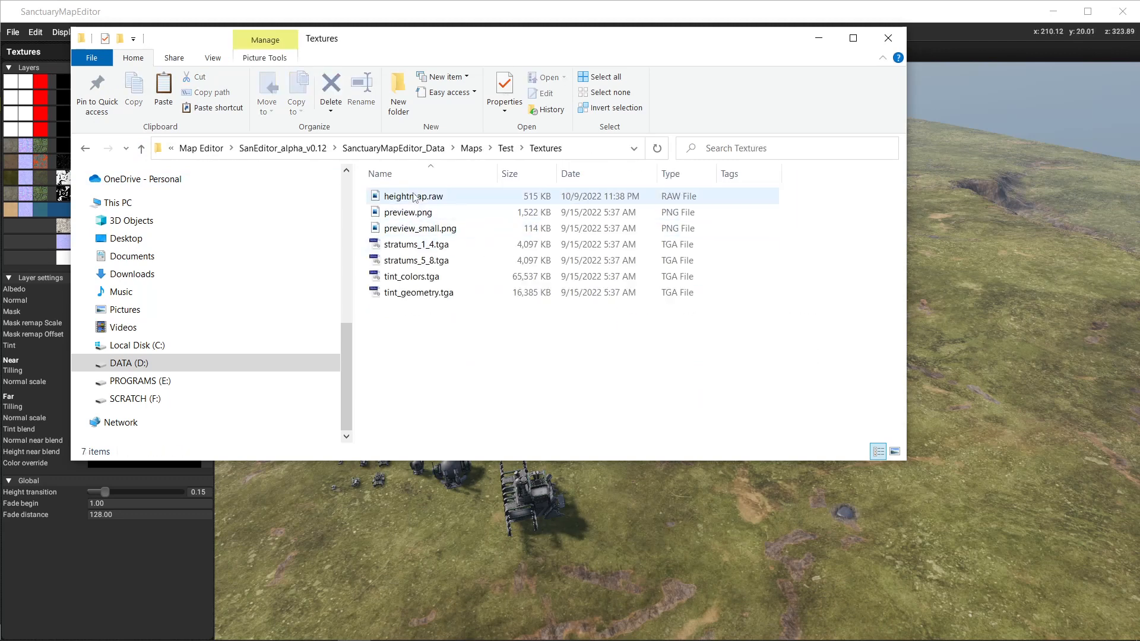
- Look through the Test map's texture files: heightmap.raw, stratums_1_4.tga, stratums_5_8.tga, tint_colors.tga and tint_geometry.tga
click(415, 198)
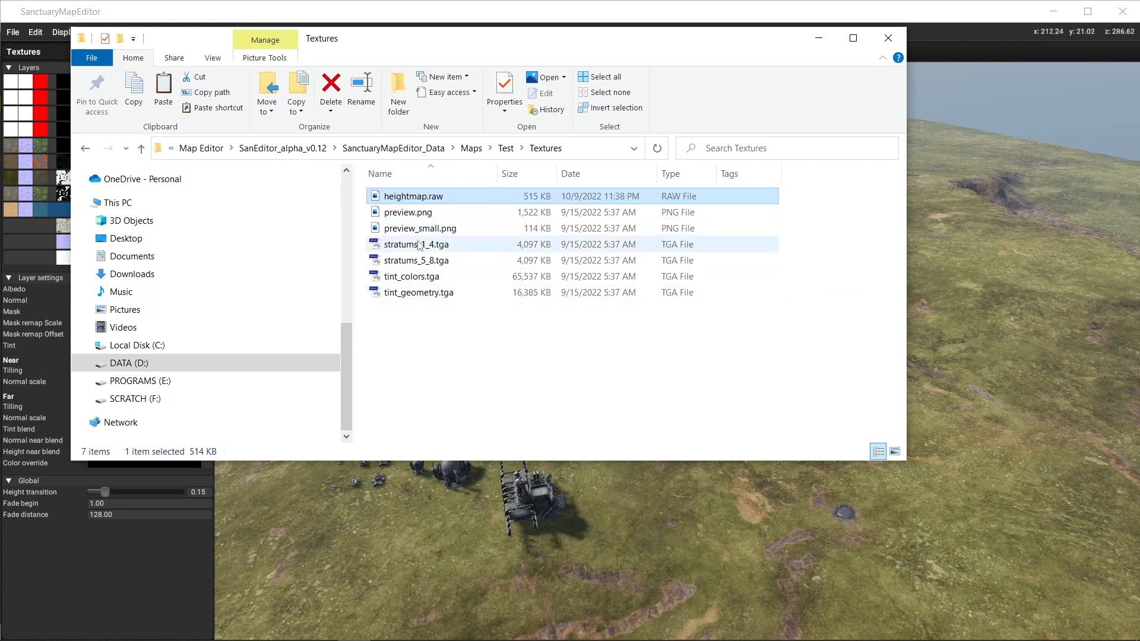
click(437, 245)
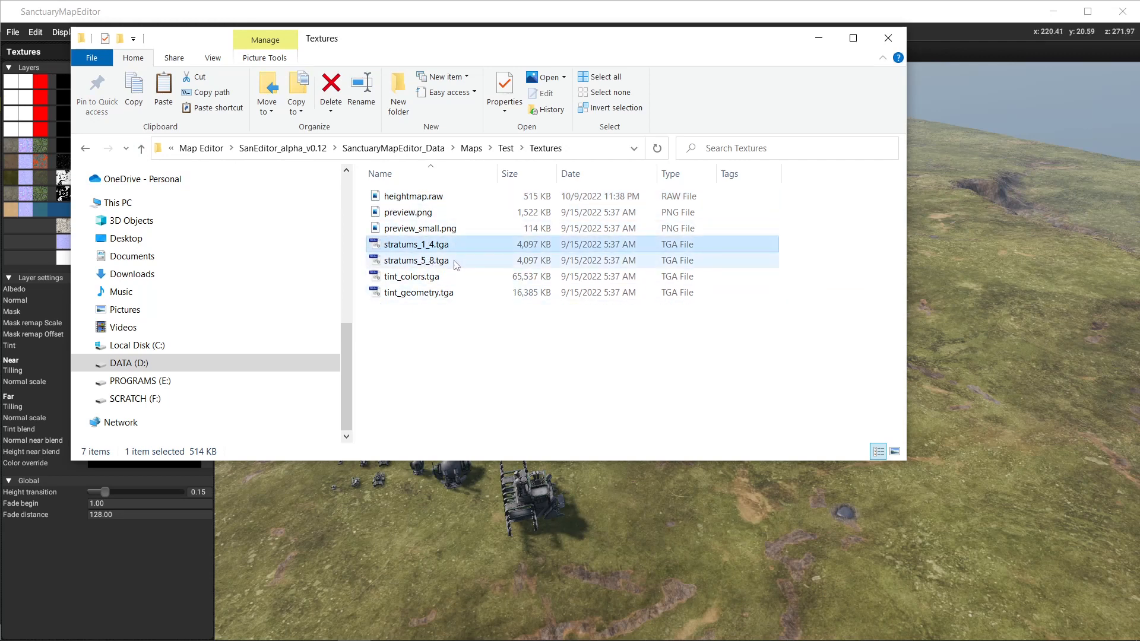
click(455, 262)
click(451, 277)
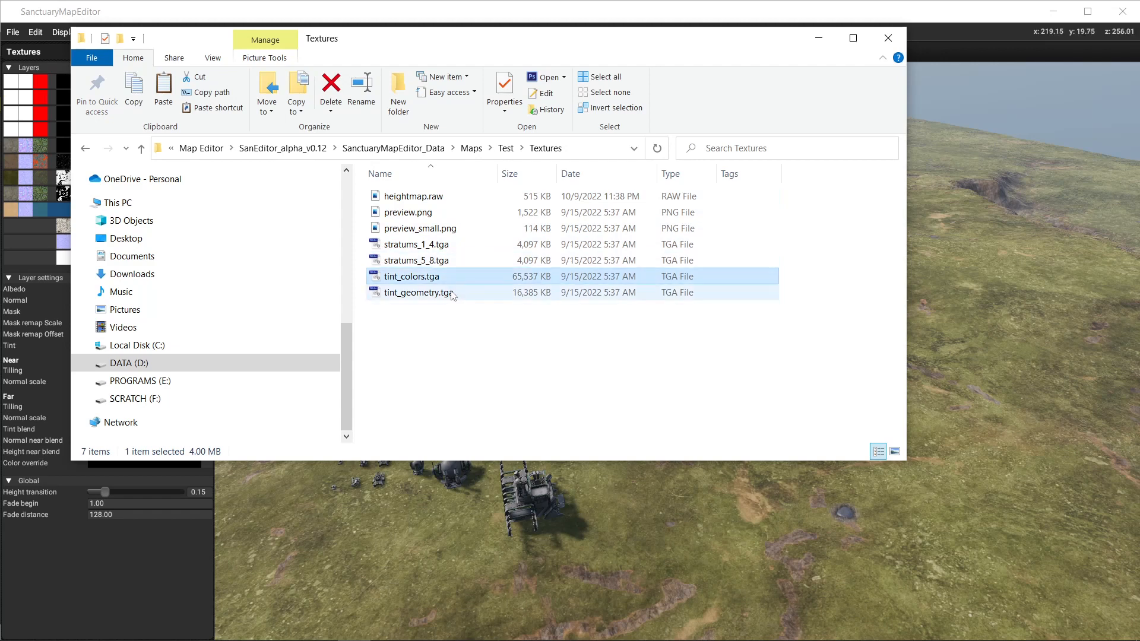
click(454, 294)
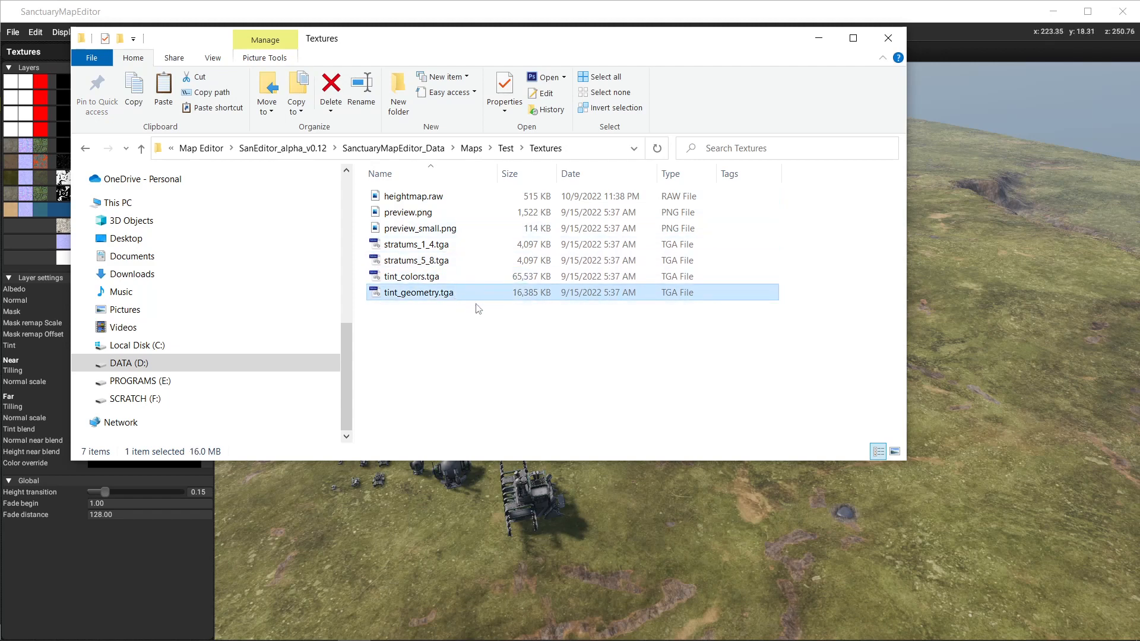
click(429, 276)
click(439, 293)
click(539, 339)
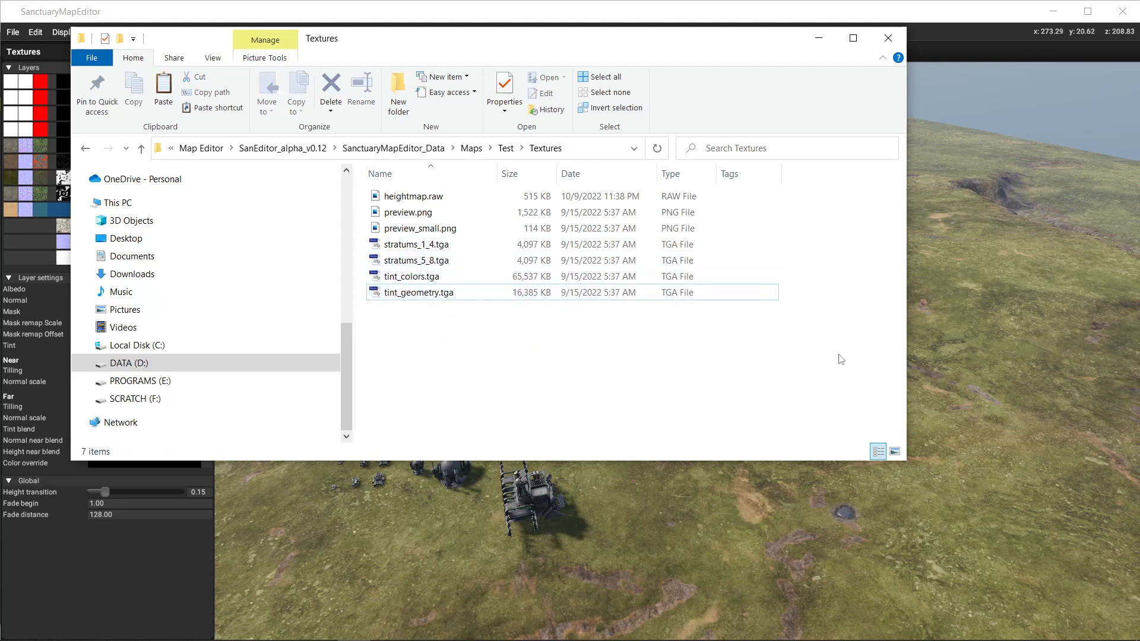
- Go back up from the Test map's Textures folder to the Maps folder and clear the selection
click(142, 149)
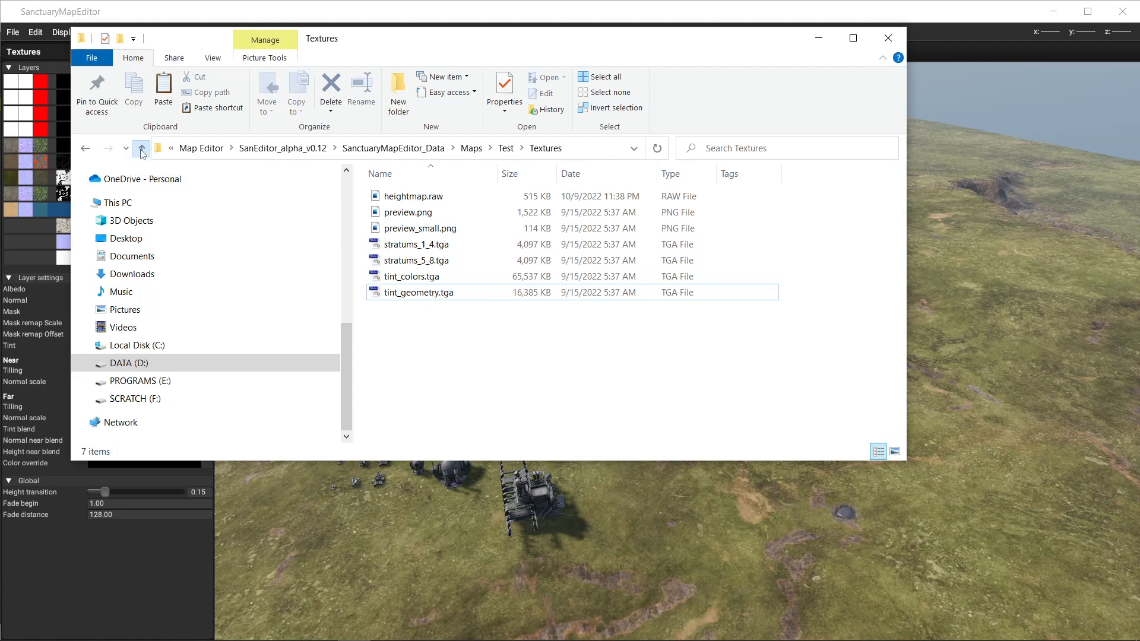
click(141, 149)
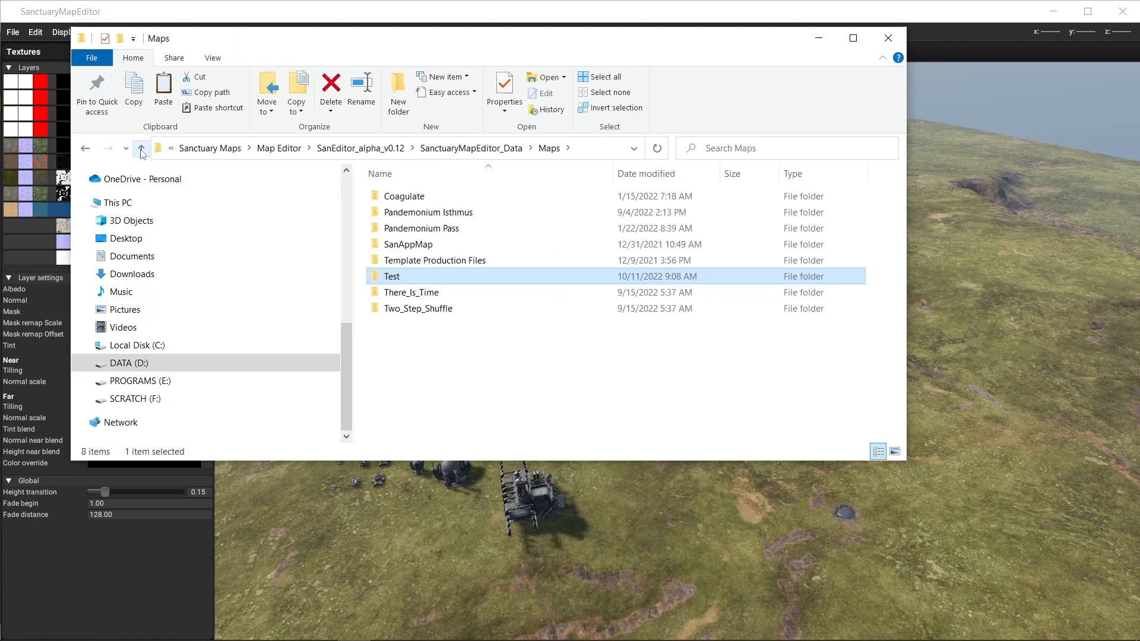
click(665, 371)
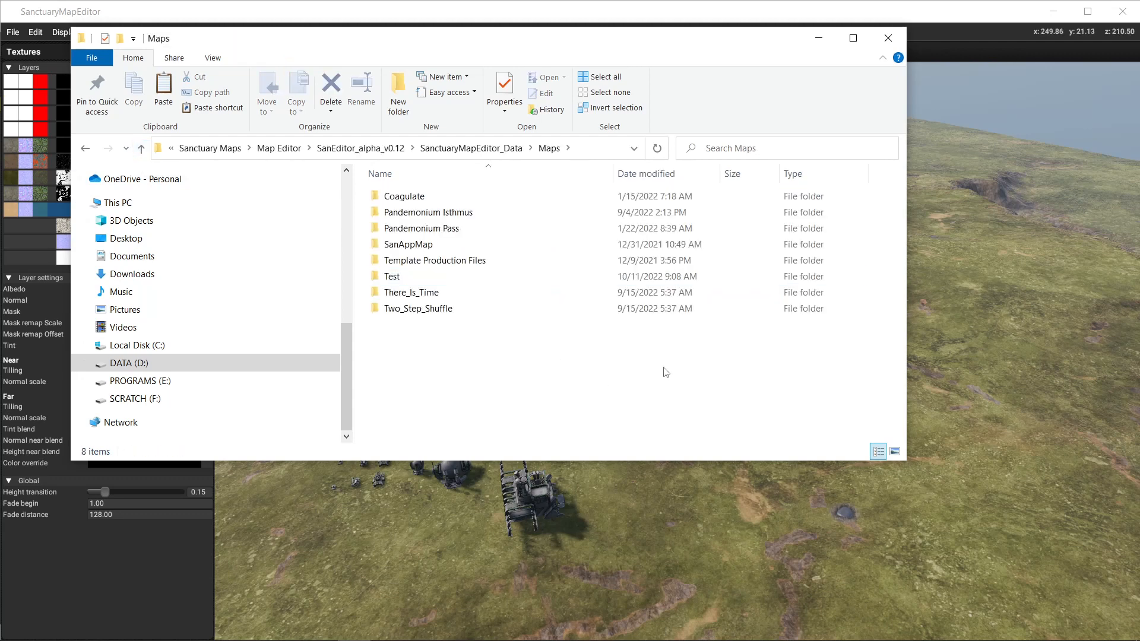